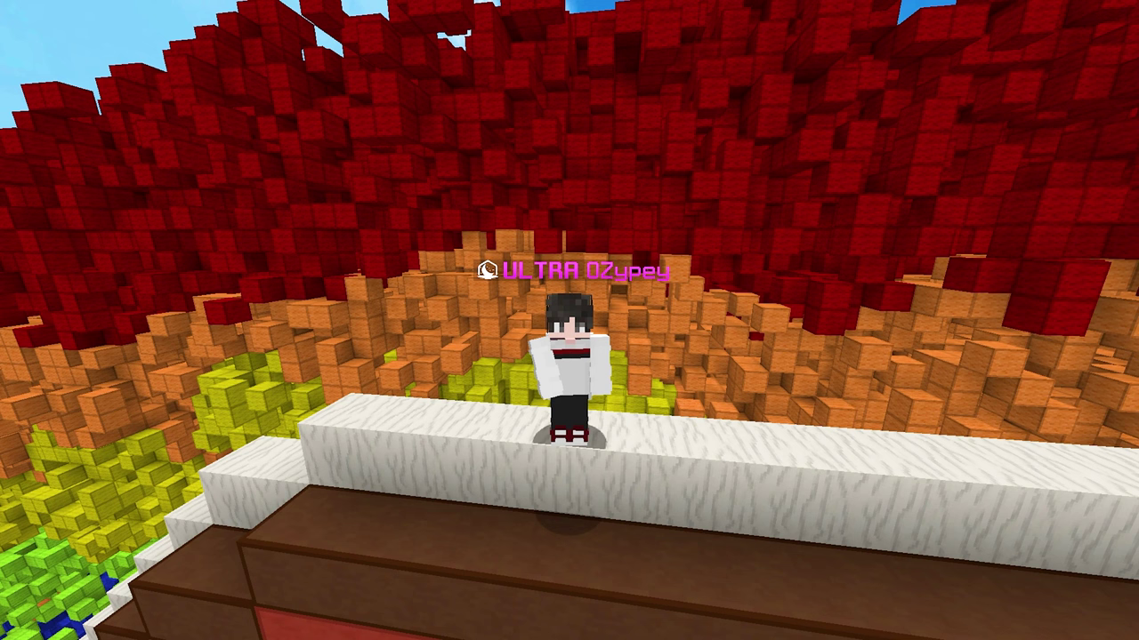
- Restore the game HUD in first-person view and briefly show the debug information overlay
key(F1)
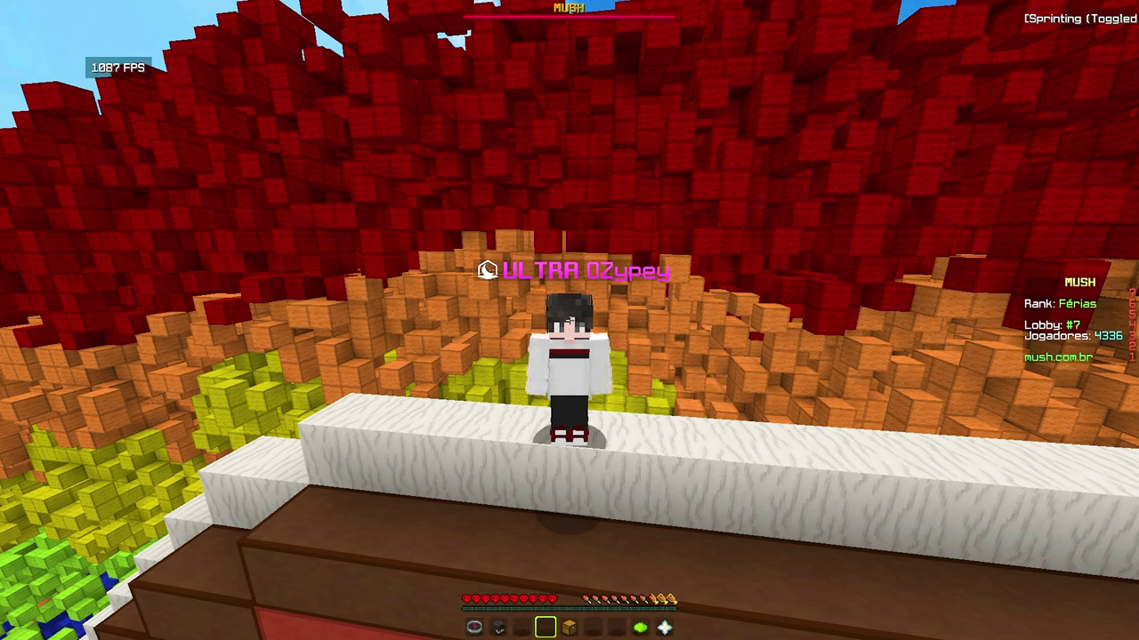
key(F5)
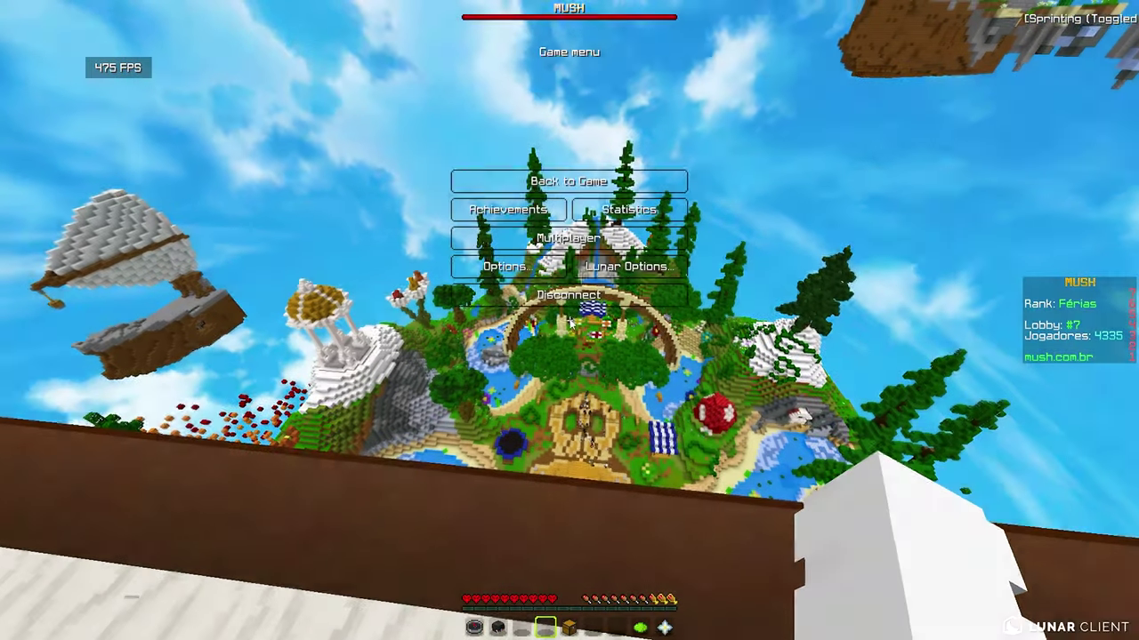
key(Shift_R)
key(Escape)
key(F3)
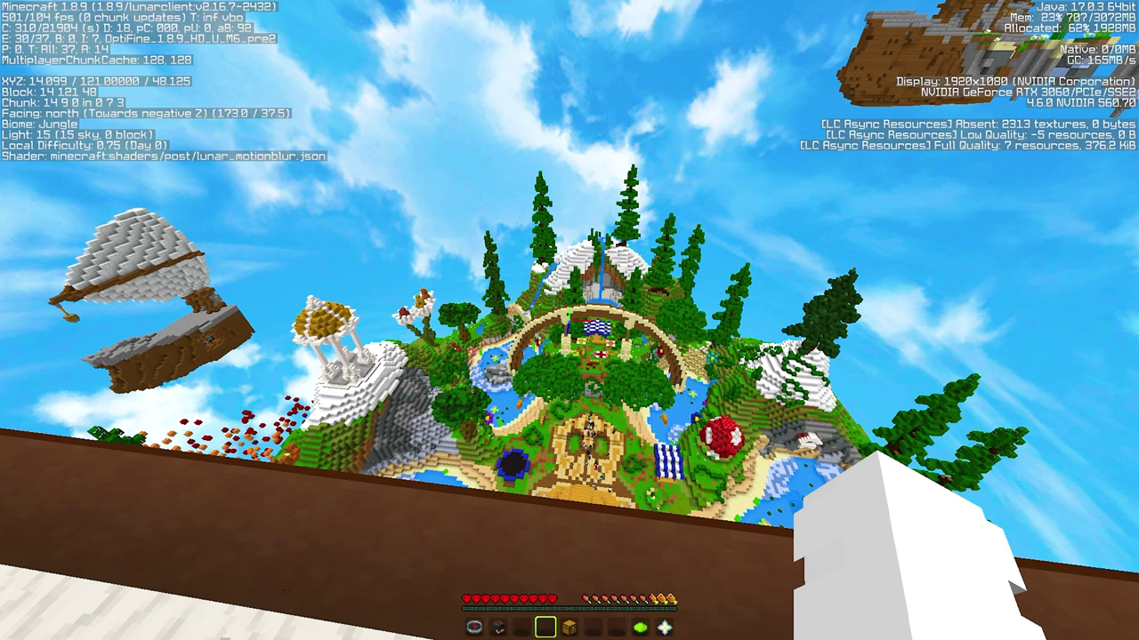
key(F3)
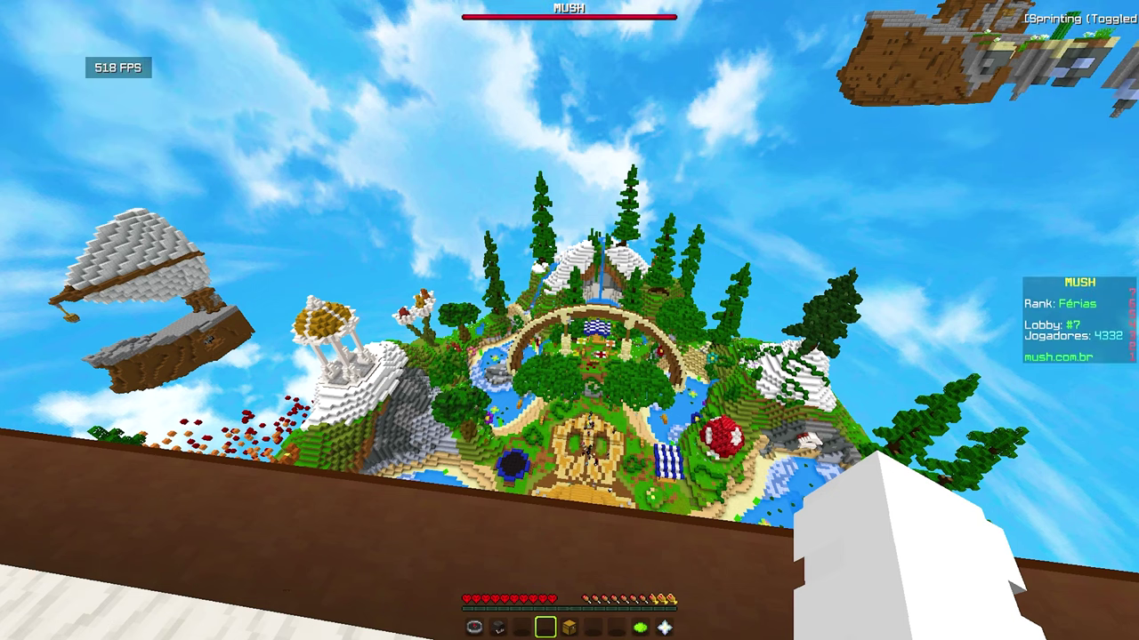
- Review the selected resource packs in the game options
key(Escape)
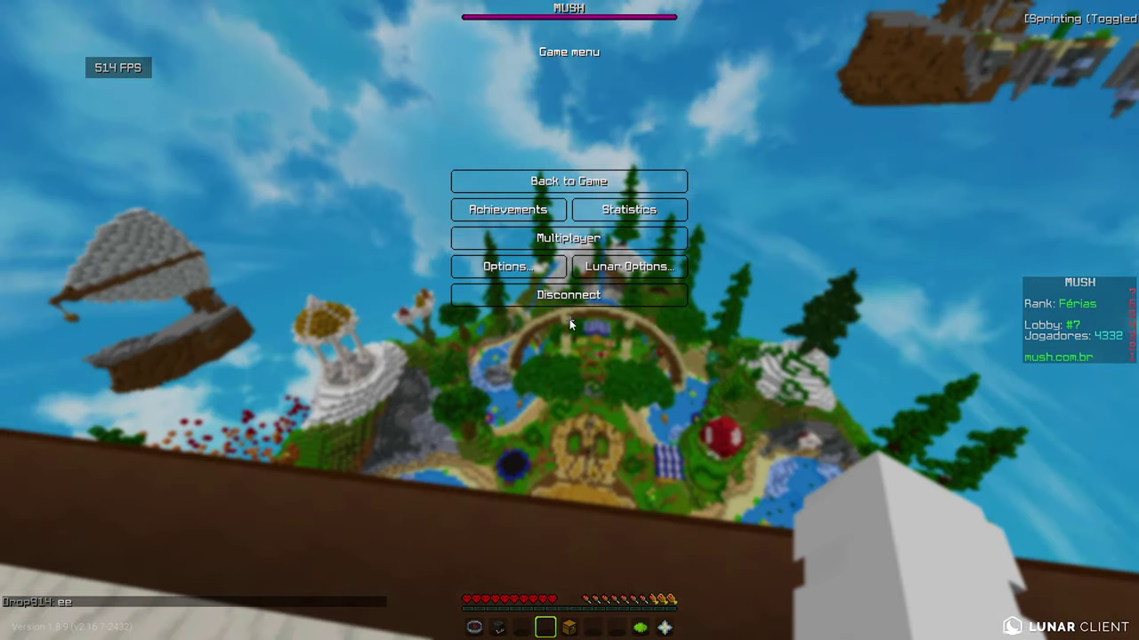
click(466, 271)
click(471, 285)
key(Escape)
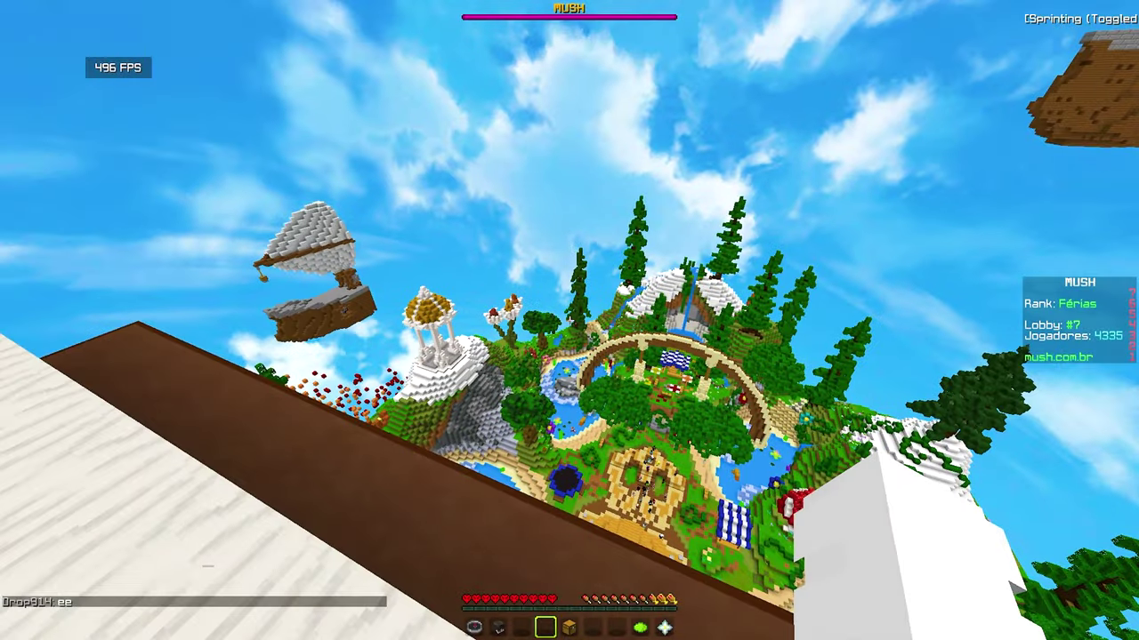
key(Escape)
click(534, 271)
click(538, 281)
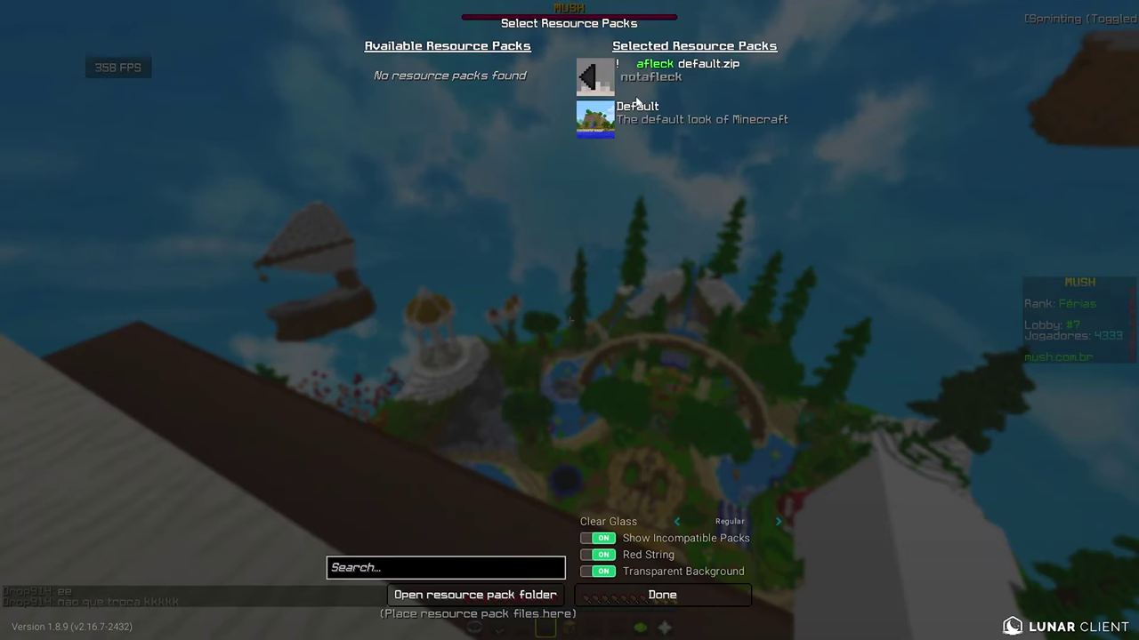
click(680, 594)
- Set all animations to ON in the video animation settings
click(503, 230)
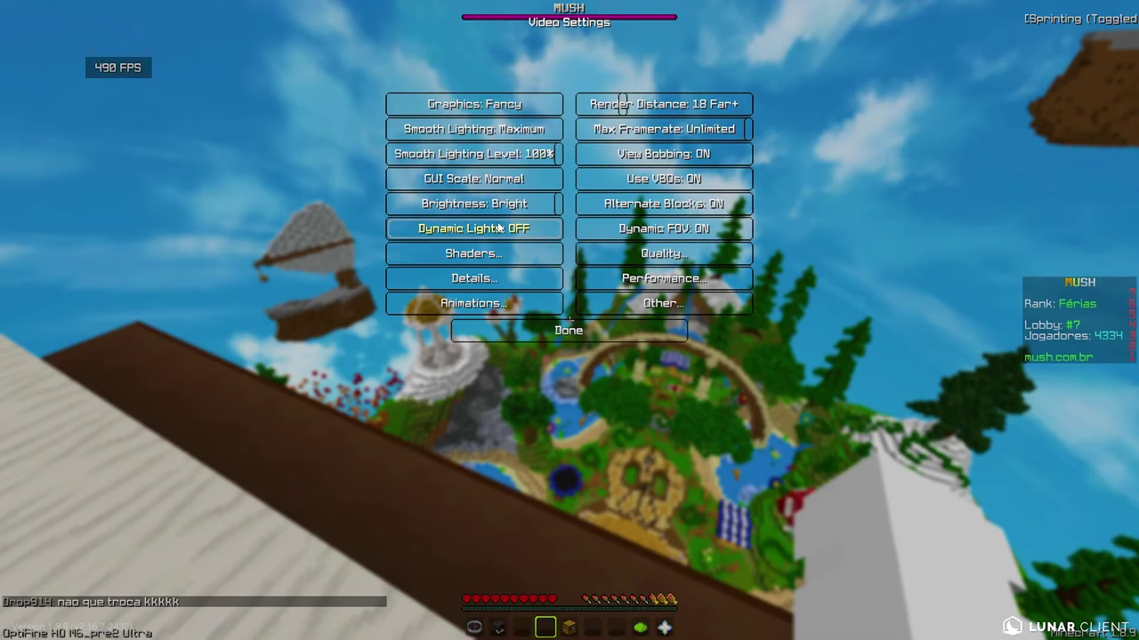
click(509, 303)
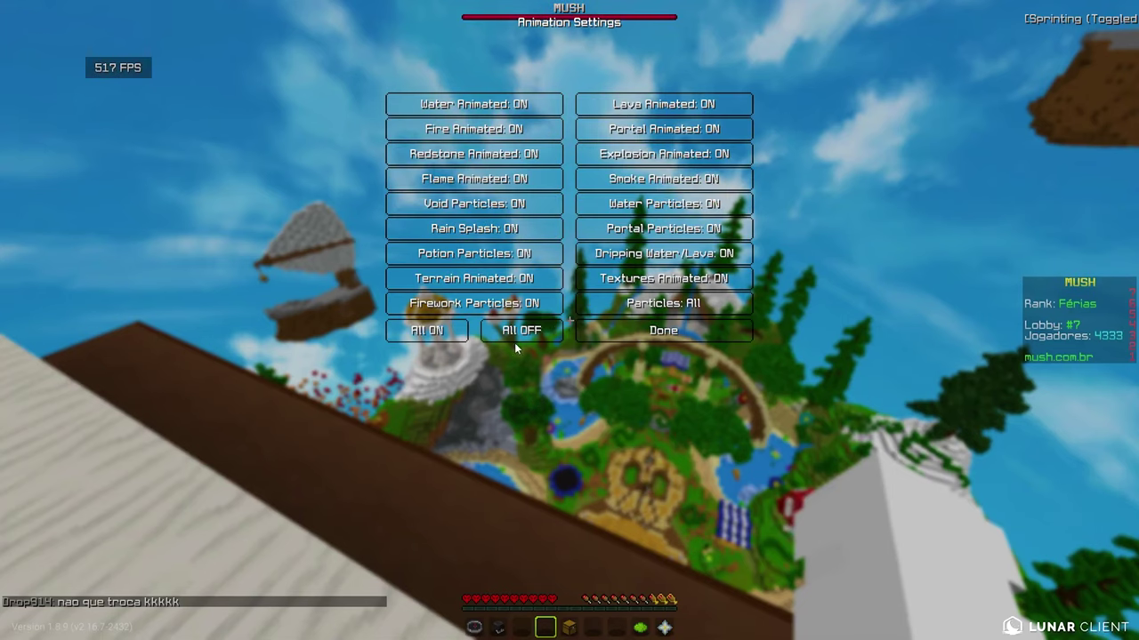
click(515, 330)
click(603, 330)
click(505, 306)
click(427, 330)
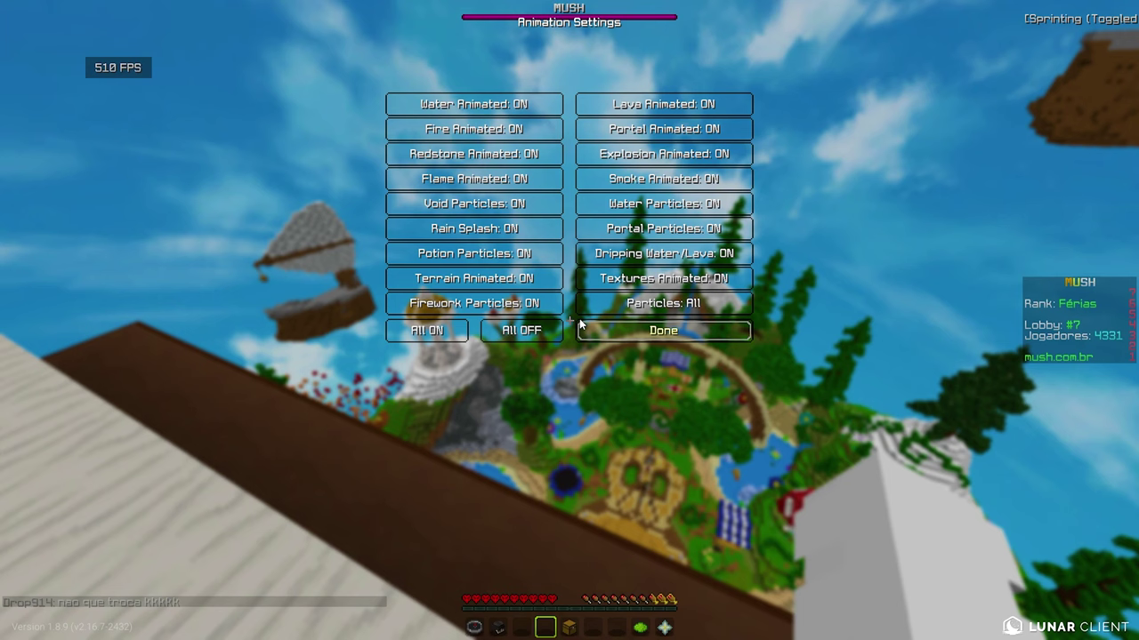
click(627, 333)
- Review the video detail settings, including trees, rain and snow, fog and vignette
click(474, 278)
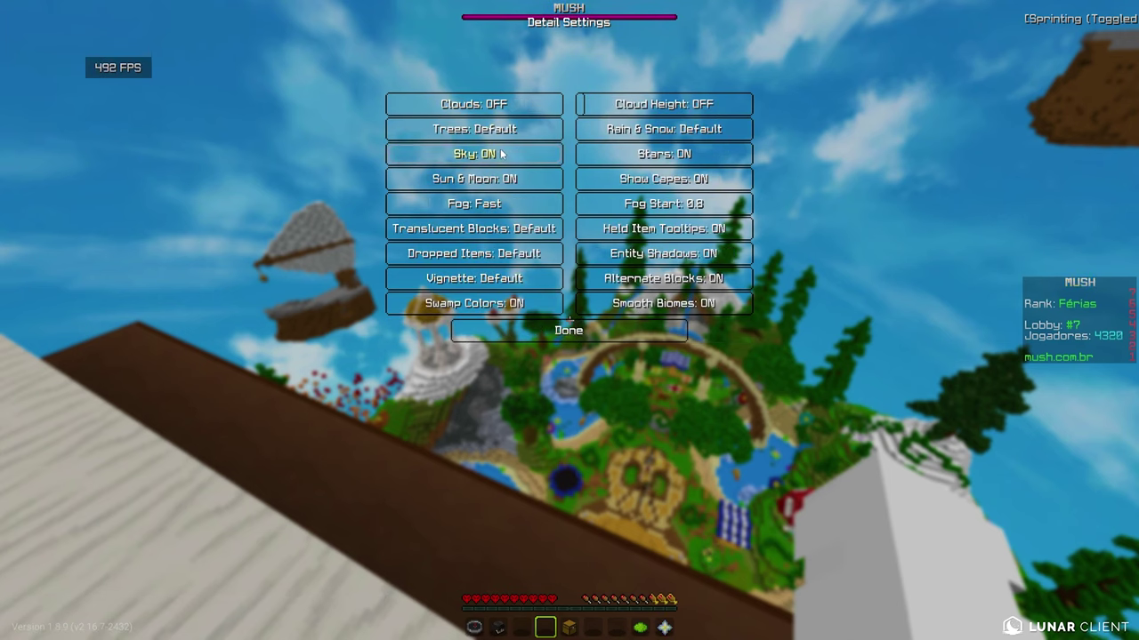
click(674, 132)
click(663, 137)
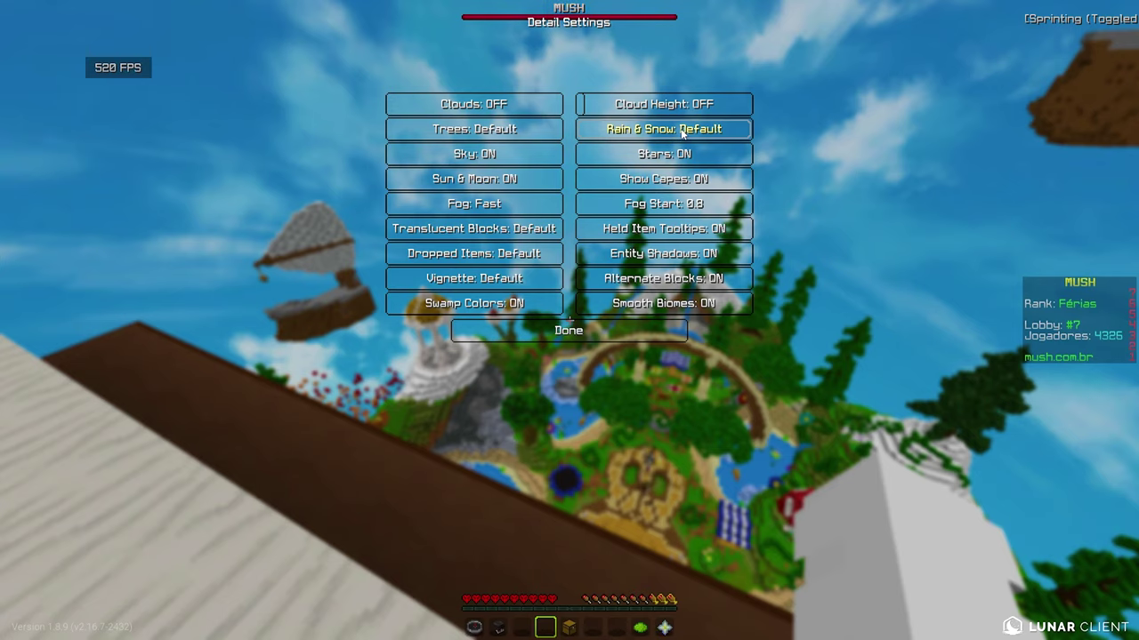
click(483, 131)
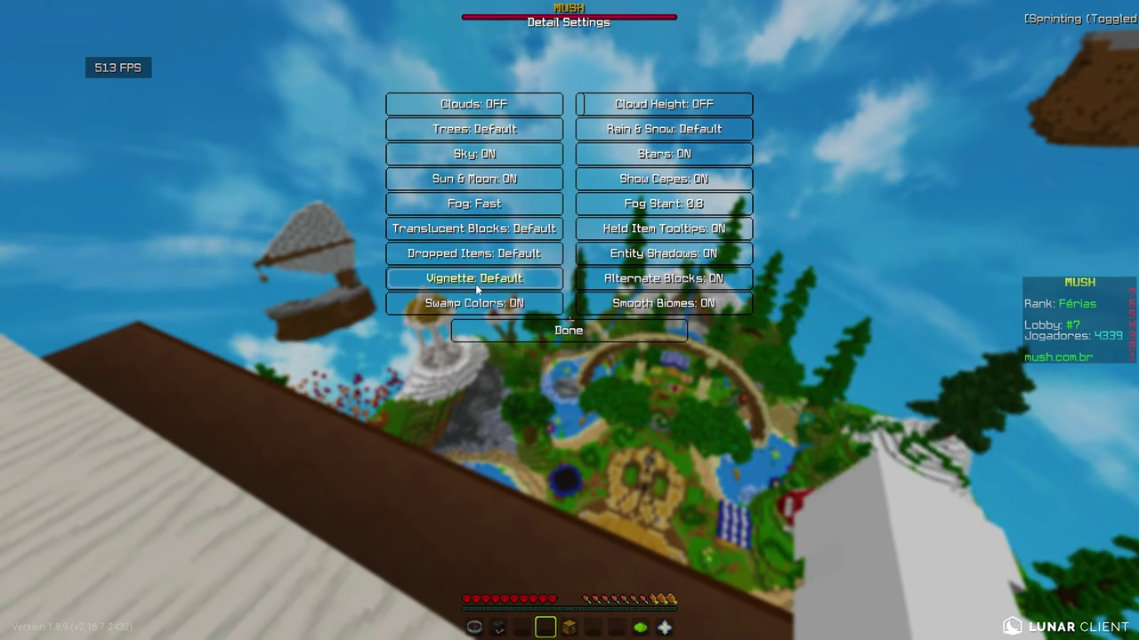
click(577, 327)
- Review the quality settings and the other video settings, and return to the game
click(649, 262)
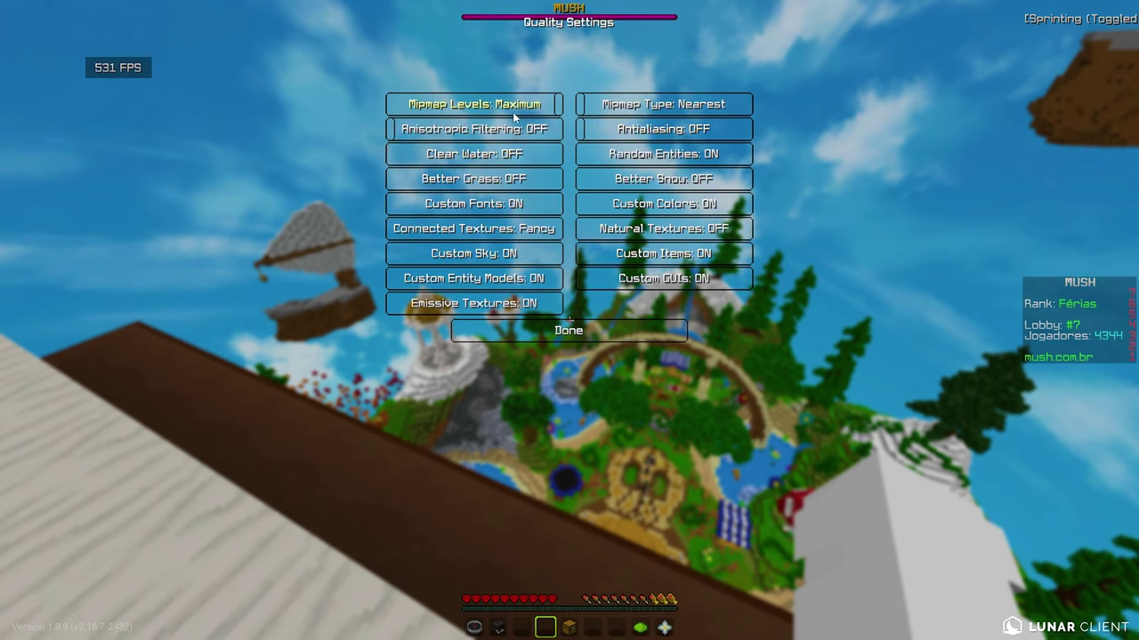
click(594, 329)
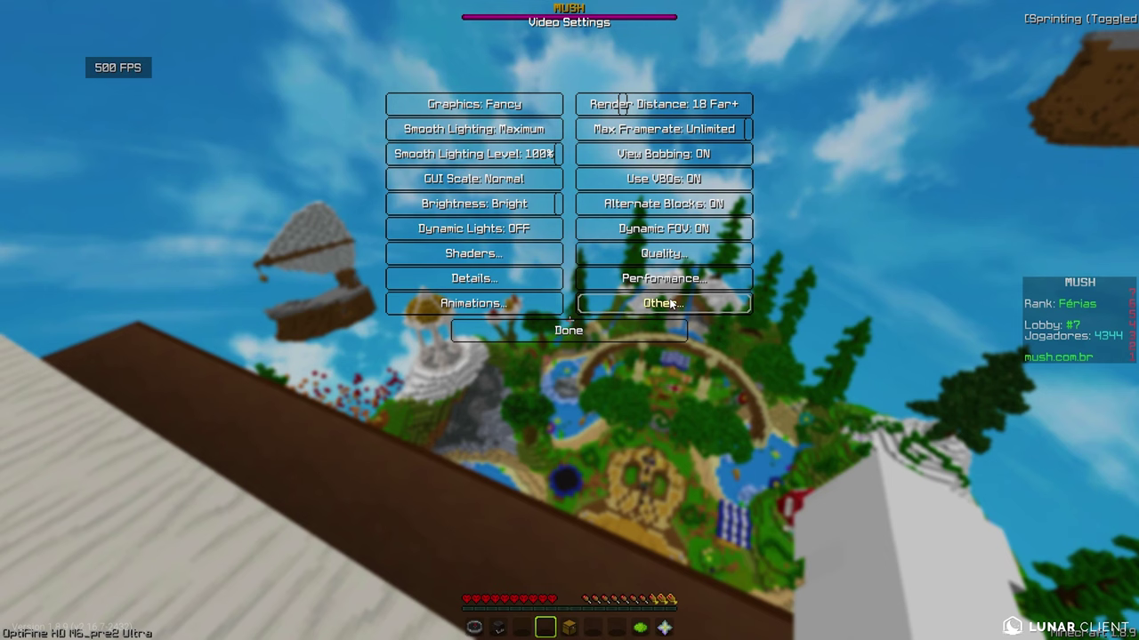
click(618, 303)
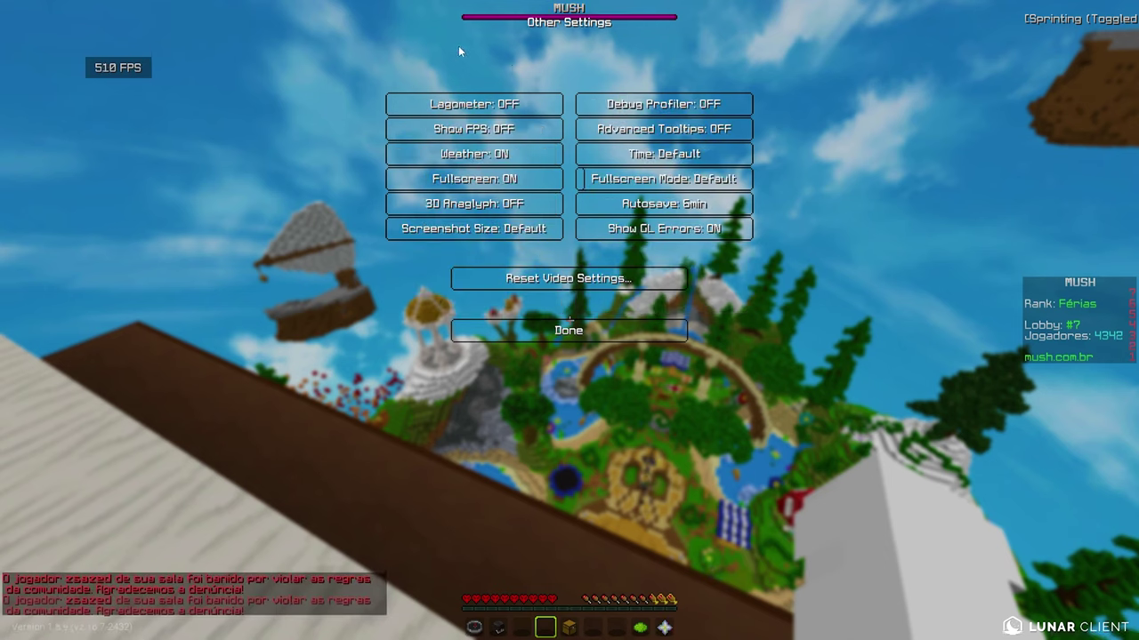
click(523, 278)
click(641, 234)
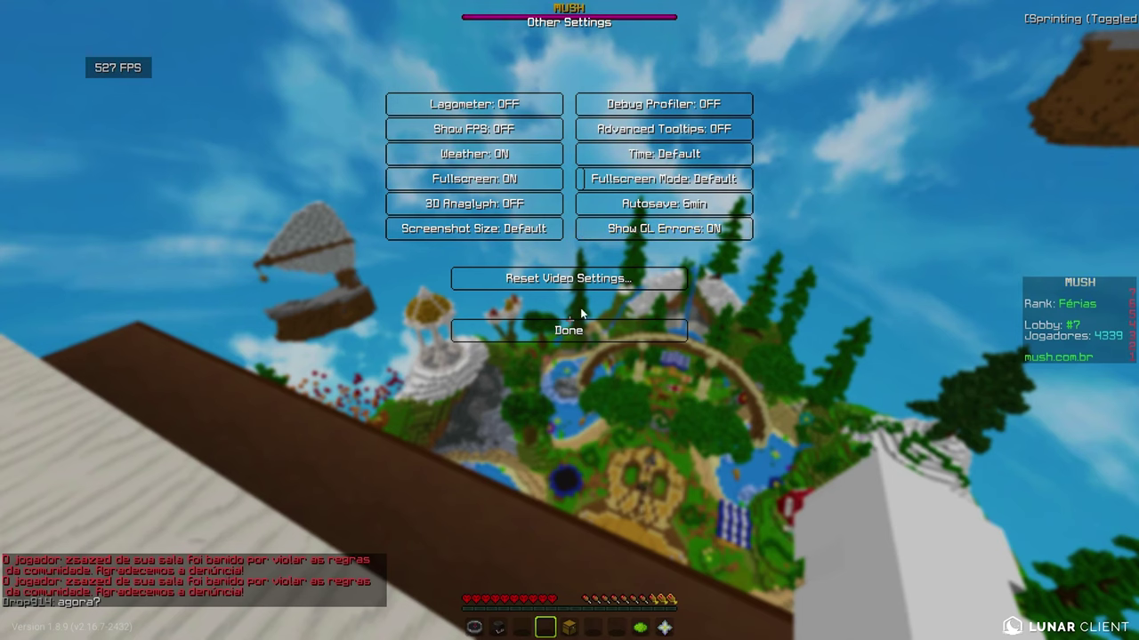
click(602, 338)
click(668, 308)
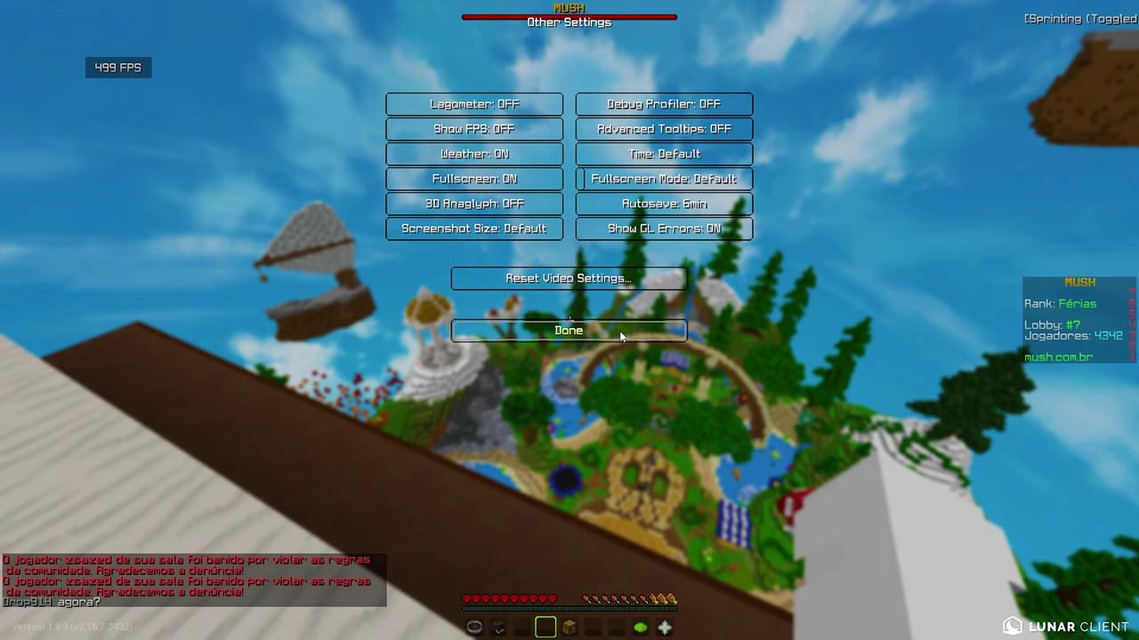
click(612, 339)
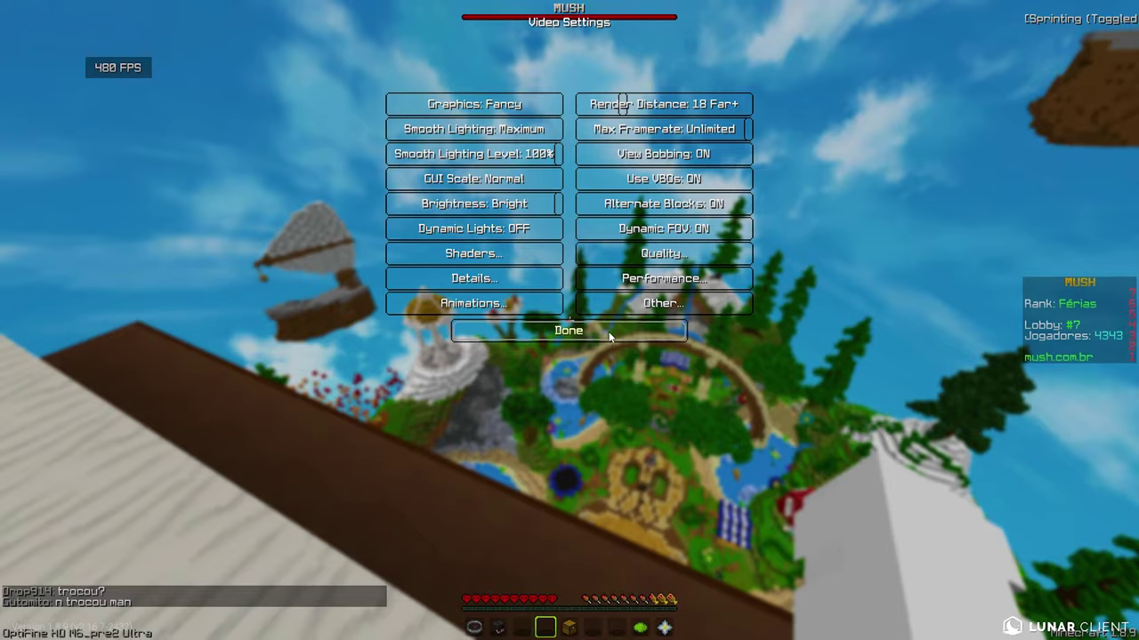
click(609, 336)
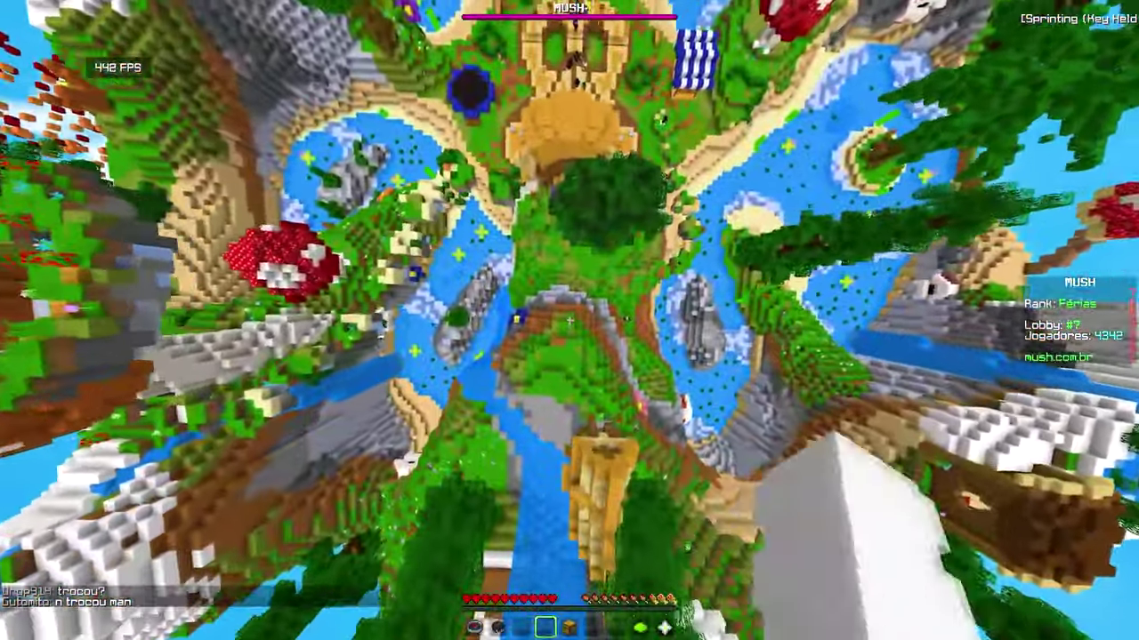
click(569, 320)
click(570, 320)
click(569, 320)
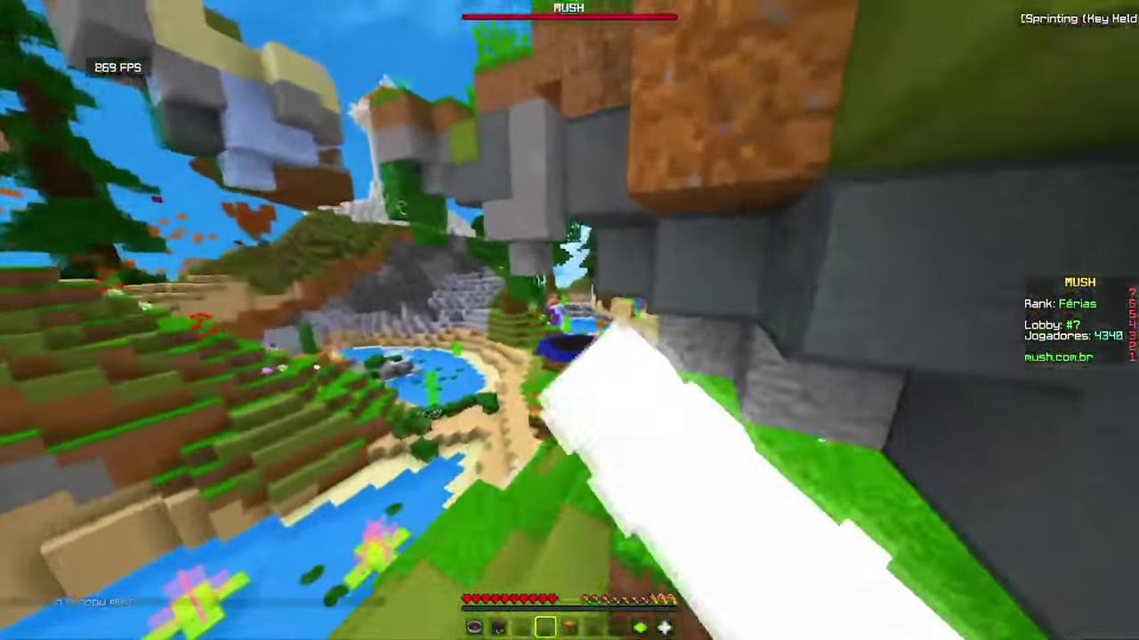
key(F5)
key(F5)
key(F5)
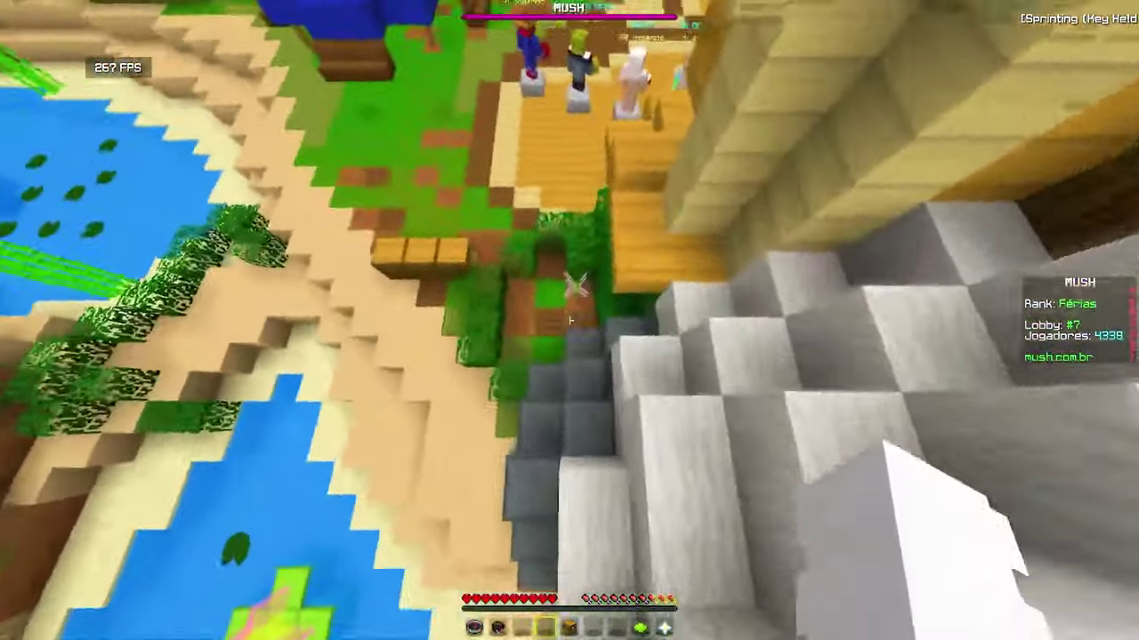
- Hide the other players in the lobby with the player visibility item
scroll(570, 320, up, 5)
right_click(569, 320)
scroll(570, 320, up, 5)
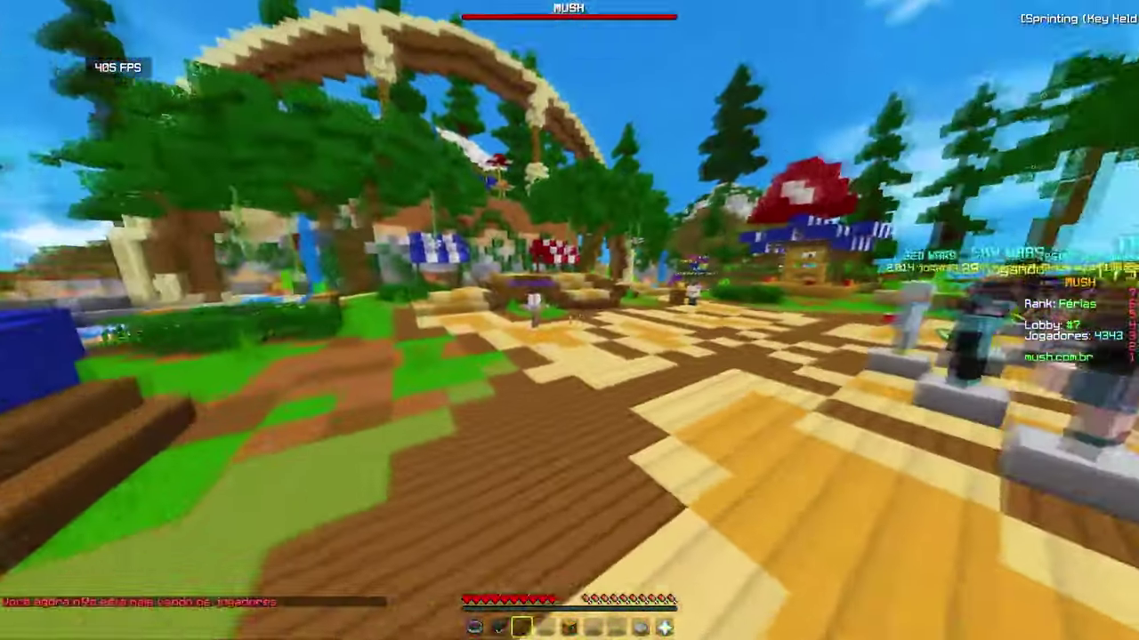
key(F5)
key(F5)
key(F5)
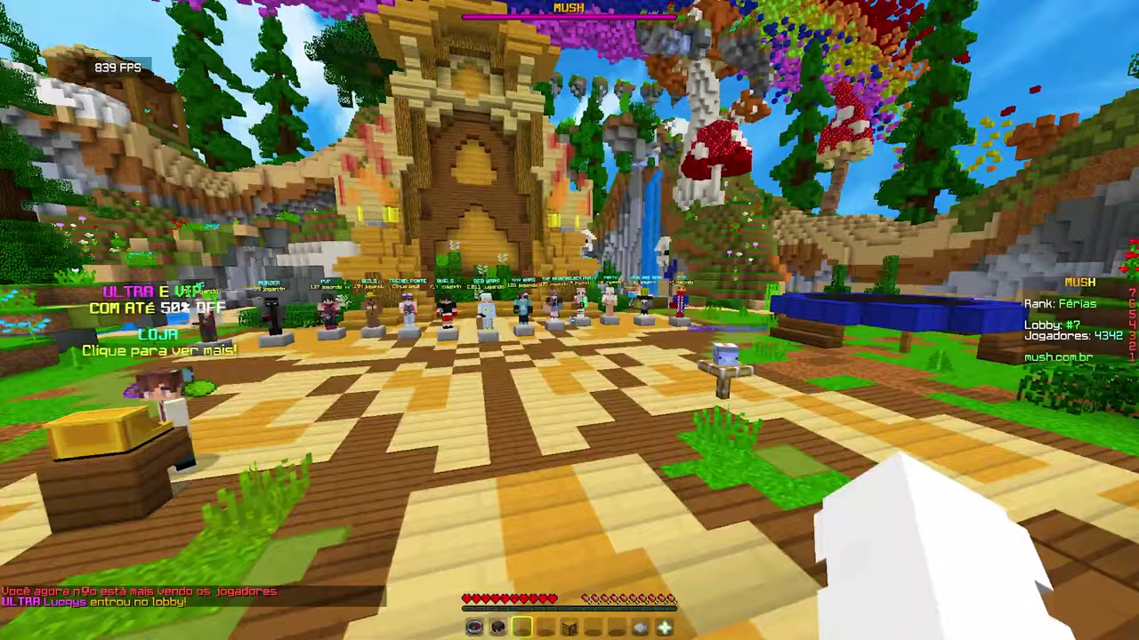
key(F5)
key(F5)
key(F5)
key(w)
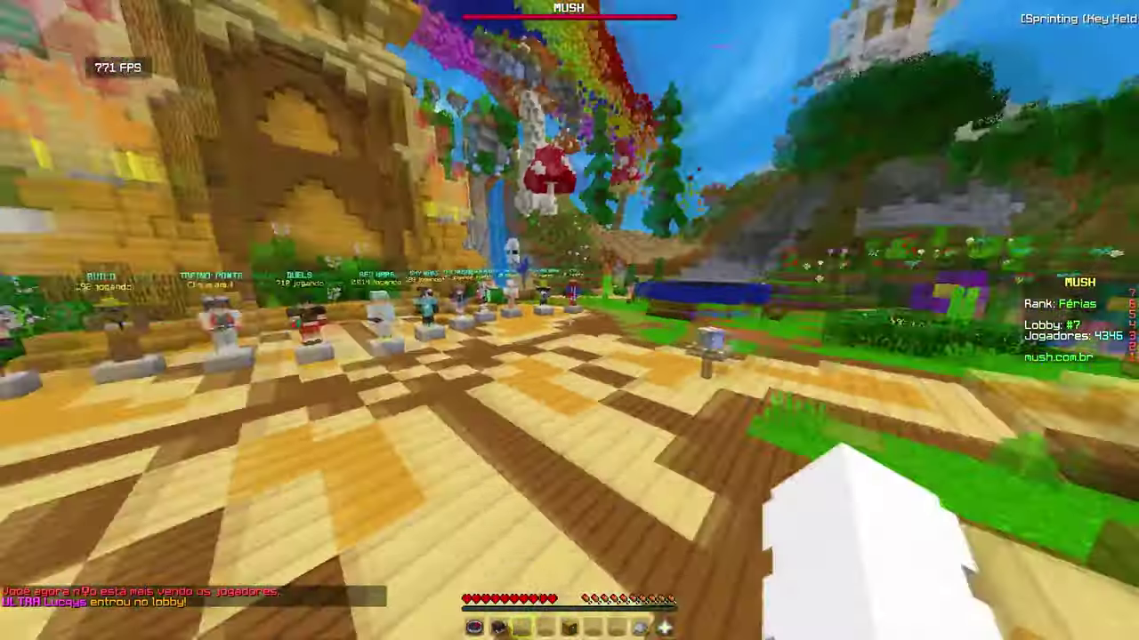
click(569, 320)
click(570, 320)
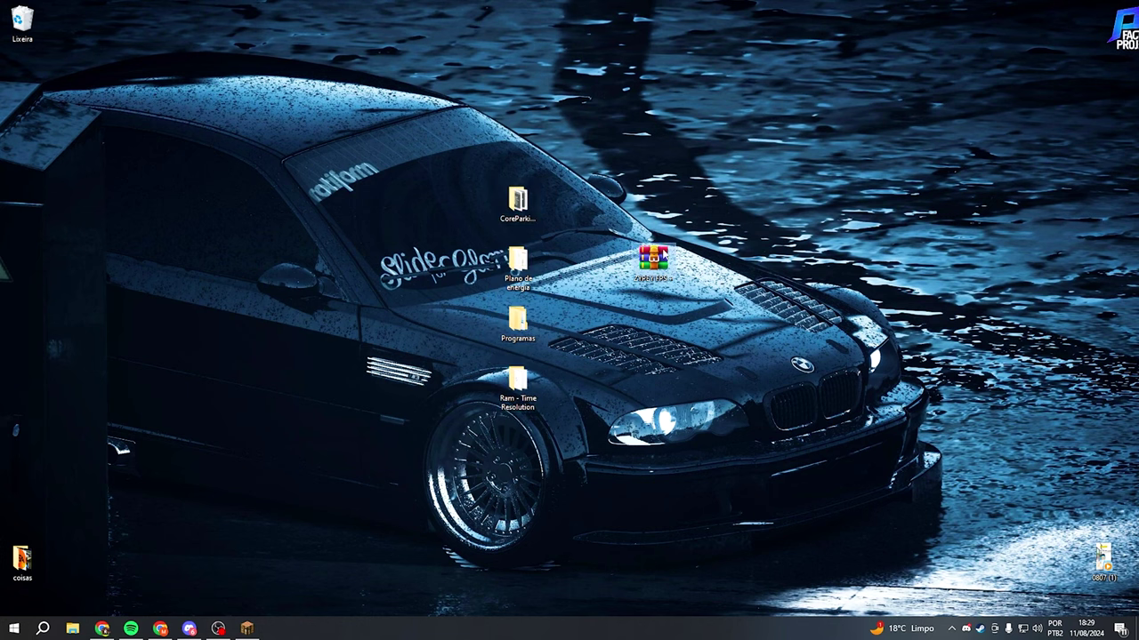
drag(718, 223, 637, 421)
mouse_move(635, 223)
mouse_down()
mouse_move(633, 214)
mouse_move(648, 233)
mouse_up()
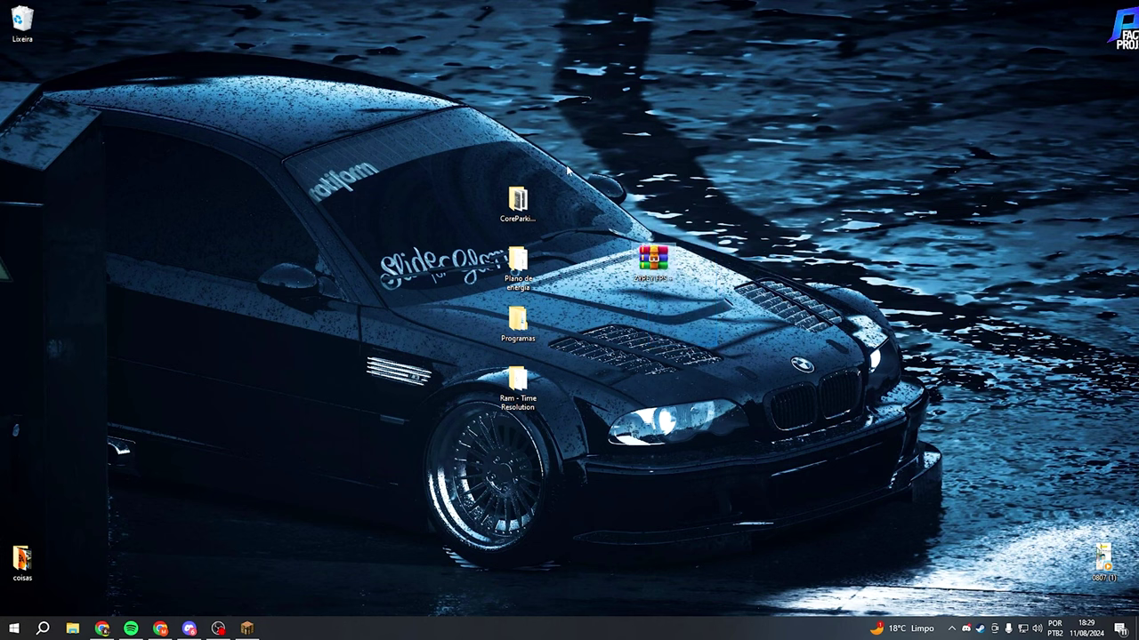
- Try to apply the custom 1337 × 1080 resolution in the NVIDIA Control Panel
right_click(537, 127)
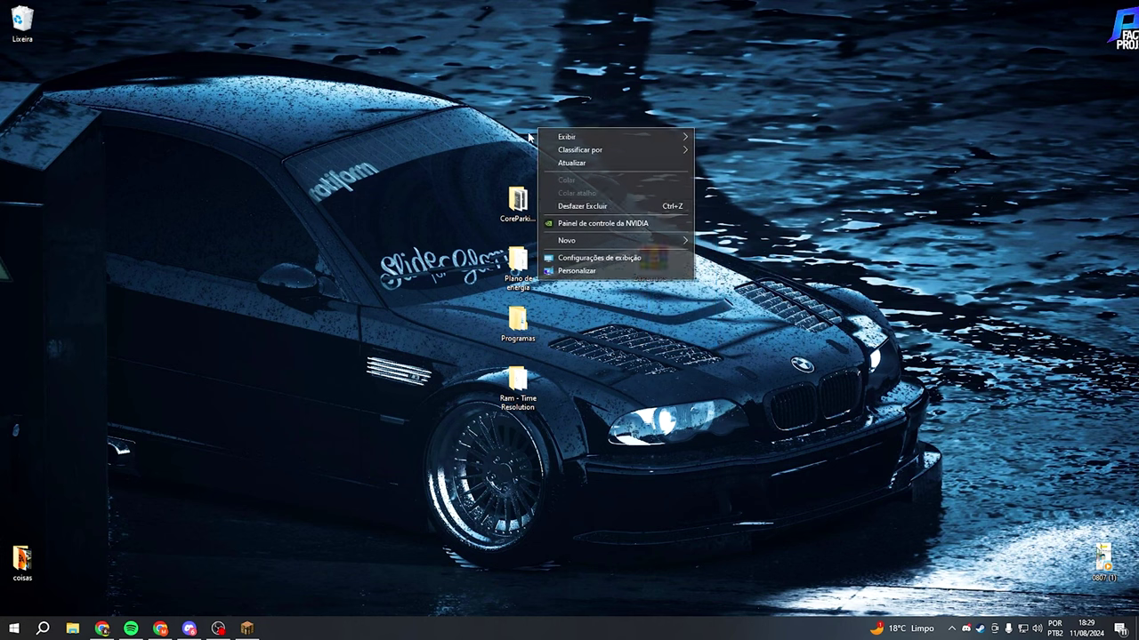
right_click(256, 291)
click(299, 383)
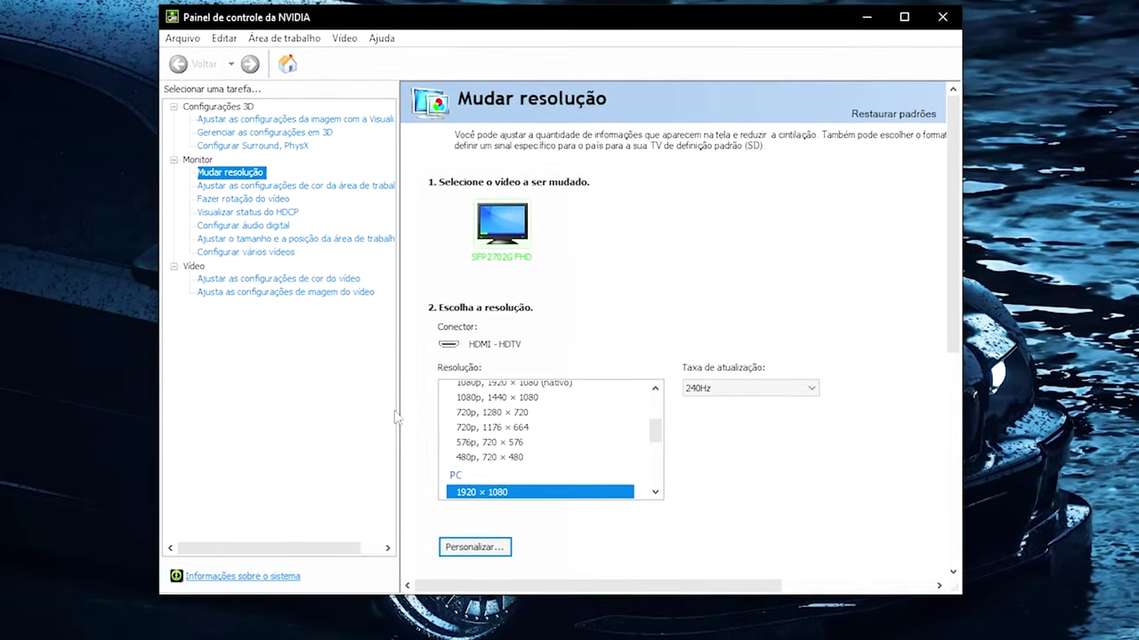
scroll(547, 394, up, 5)
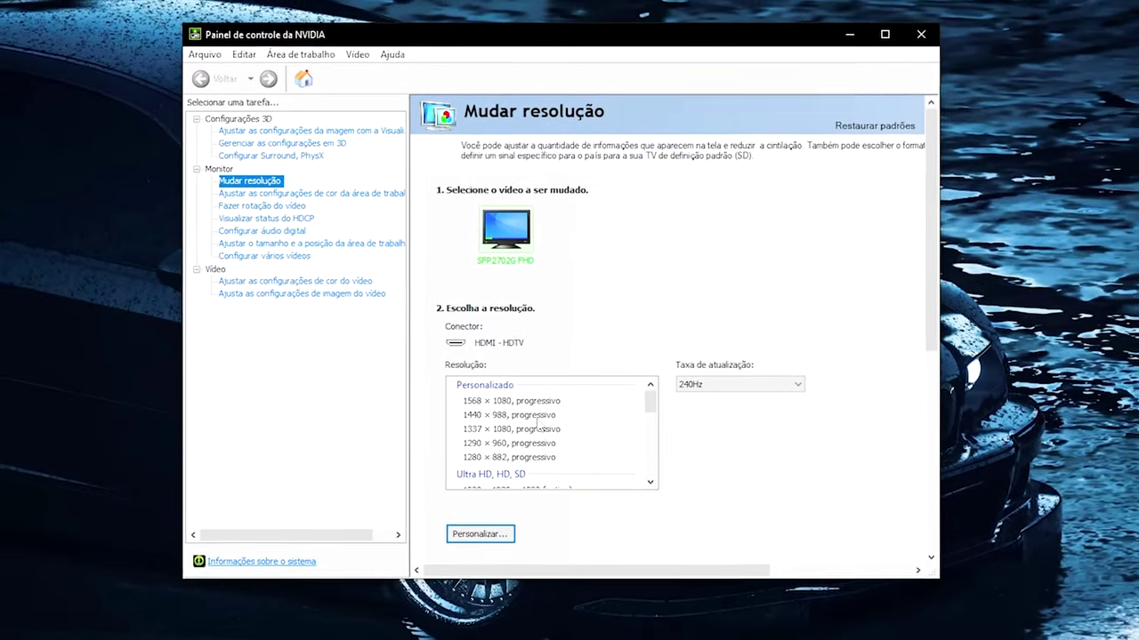
click(495, 403)
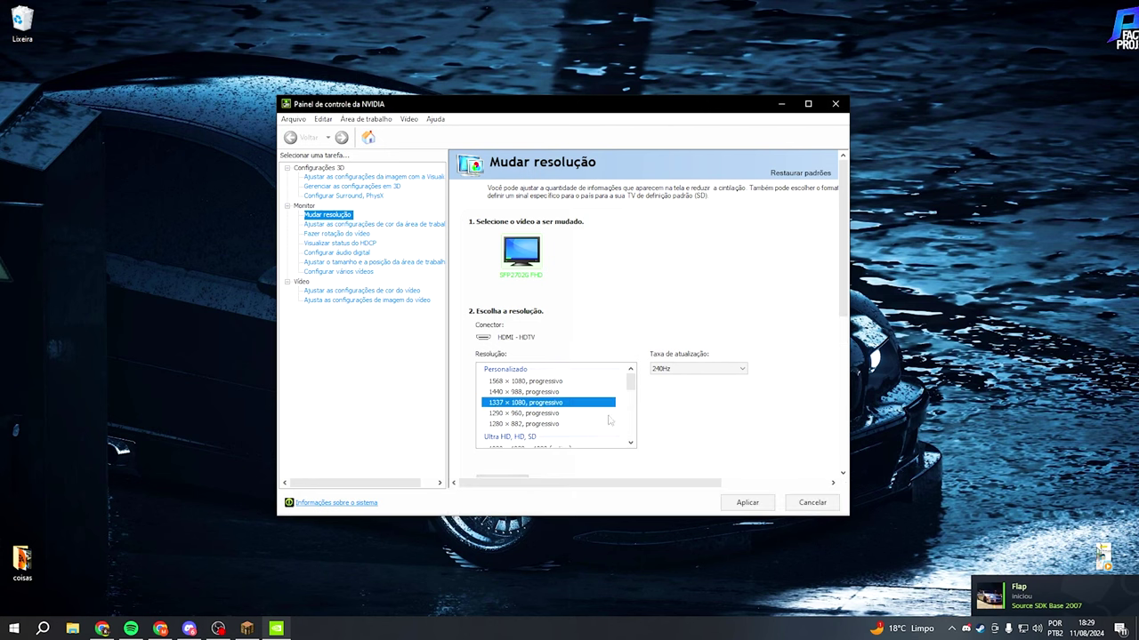
click(747, 502)
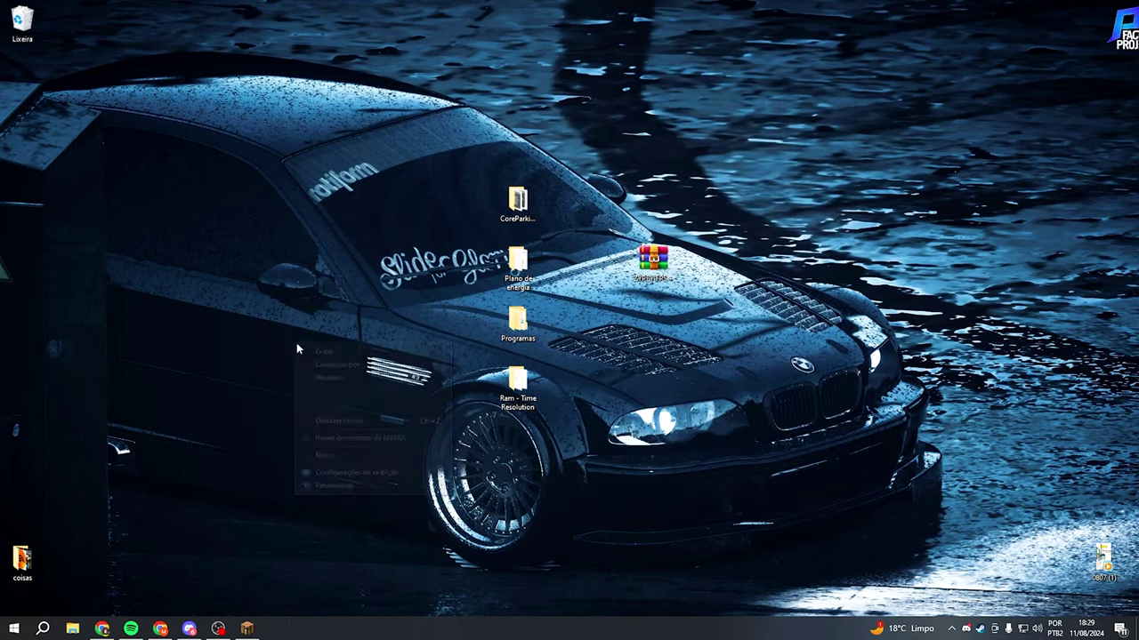
- Set the display resolution to 1920 × 1080 (Recomendável) in Windows Settings and open the advanced display settings
click(358, 472)
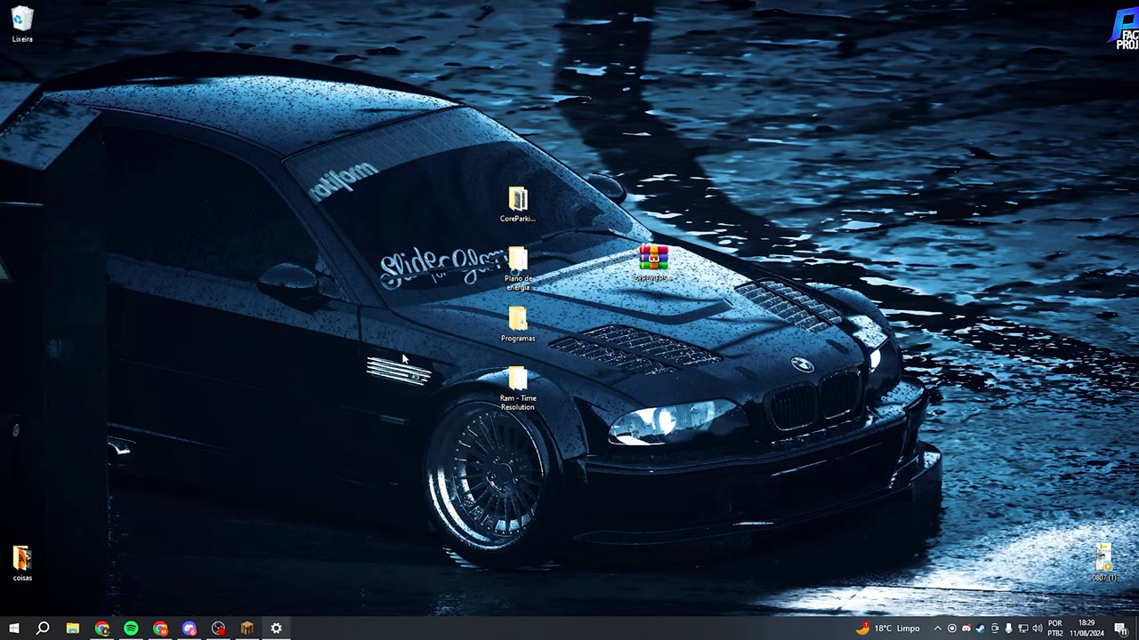
click(263, 373)
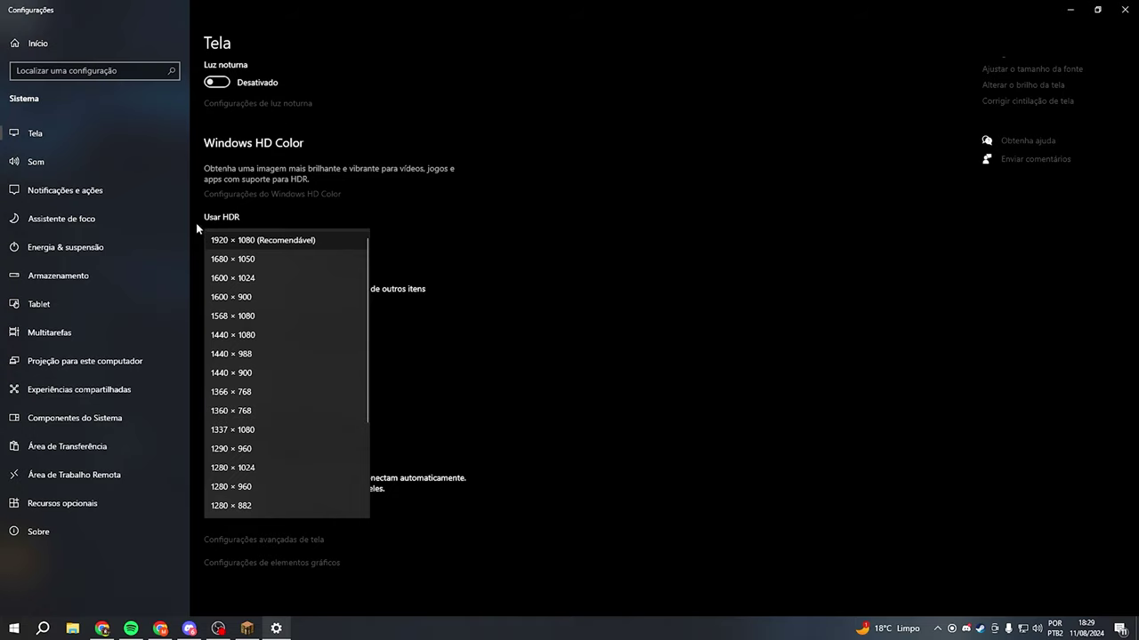
click(294, 240)
click(272, 540)
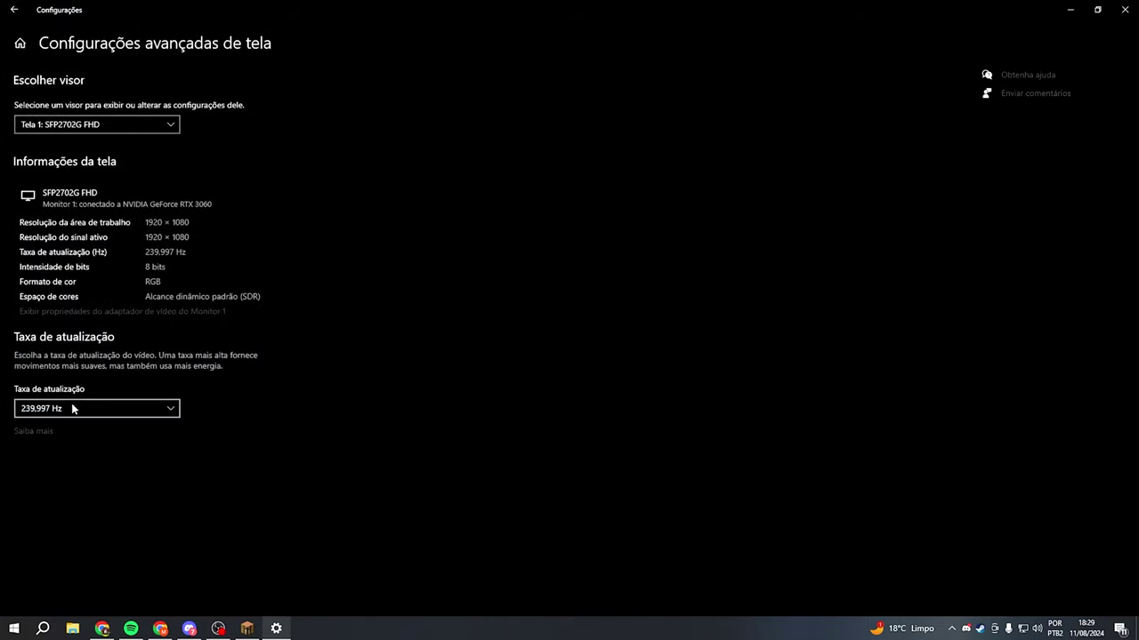
- Open the desktop personalization settings and set the background to Cor sólida
right_click(351, 240)
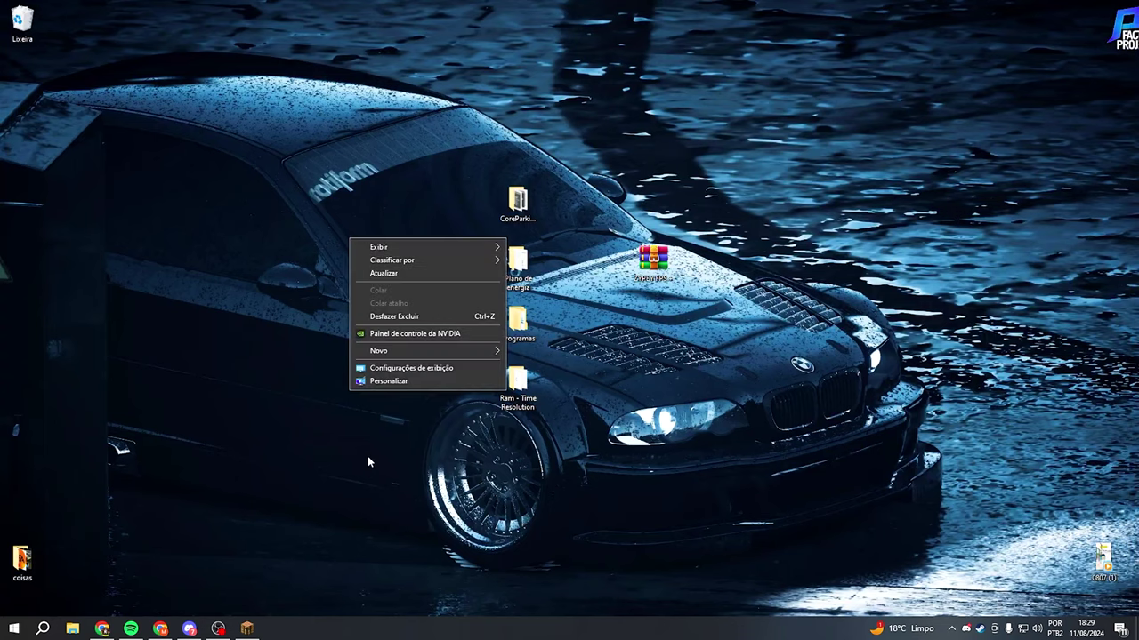
click(374, 384)
click(272, 230)
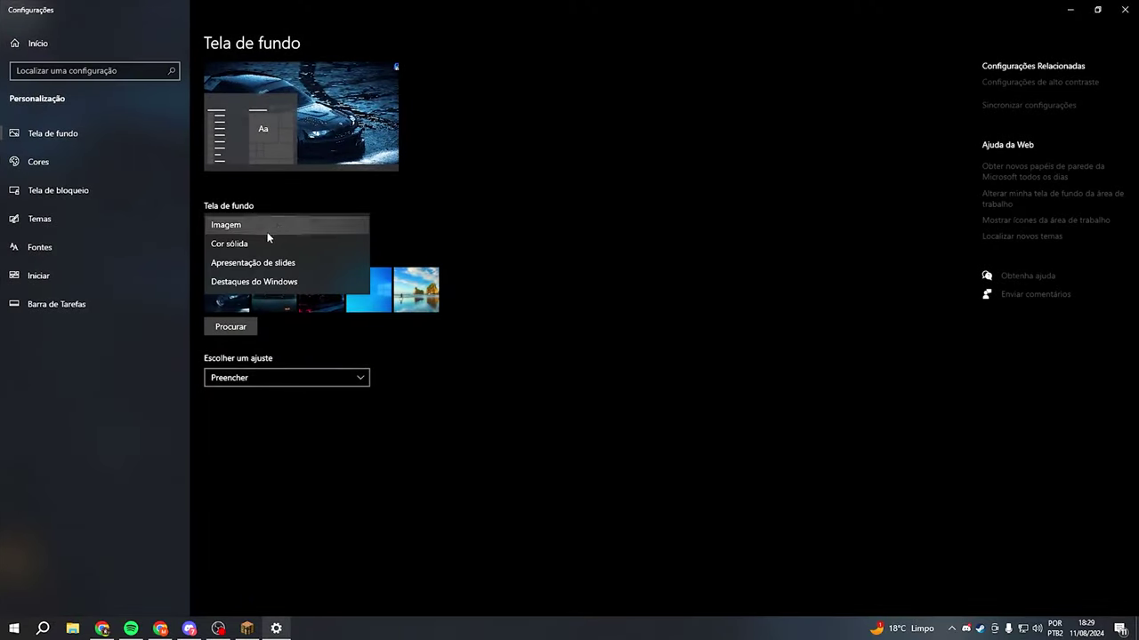
click(290, 243)
mouse_move(302, 5)
mouse_down()
mouse_move(557, 72)
mouse_move(868, 179)
mouse_up()
mouse_move(353, 100)
mouse_down()
mouse_move(297, 150)
mouse_move(274, 460)
mouse_up()
drag(754, 180, 331, 0)
- Set the desktop background back to Imagem and close the personalization settings
click(278, 226)
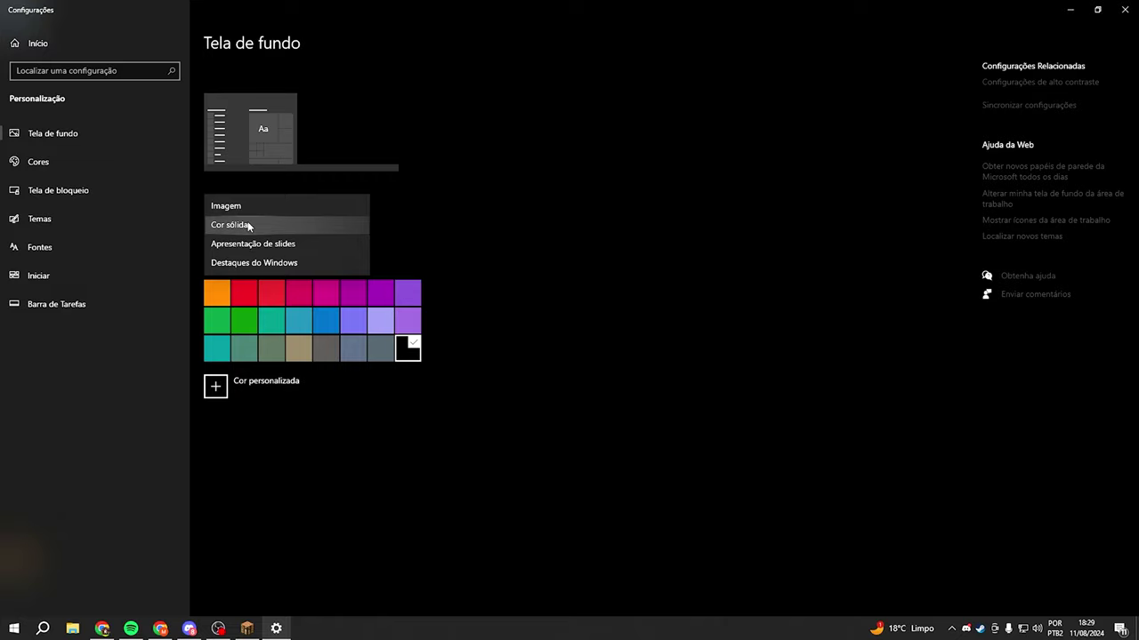
click(267, 210)
click(1125, 9)
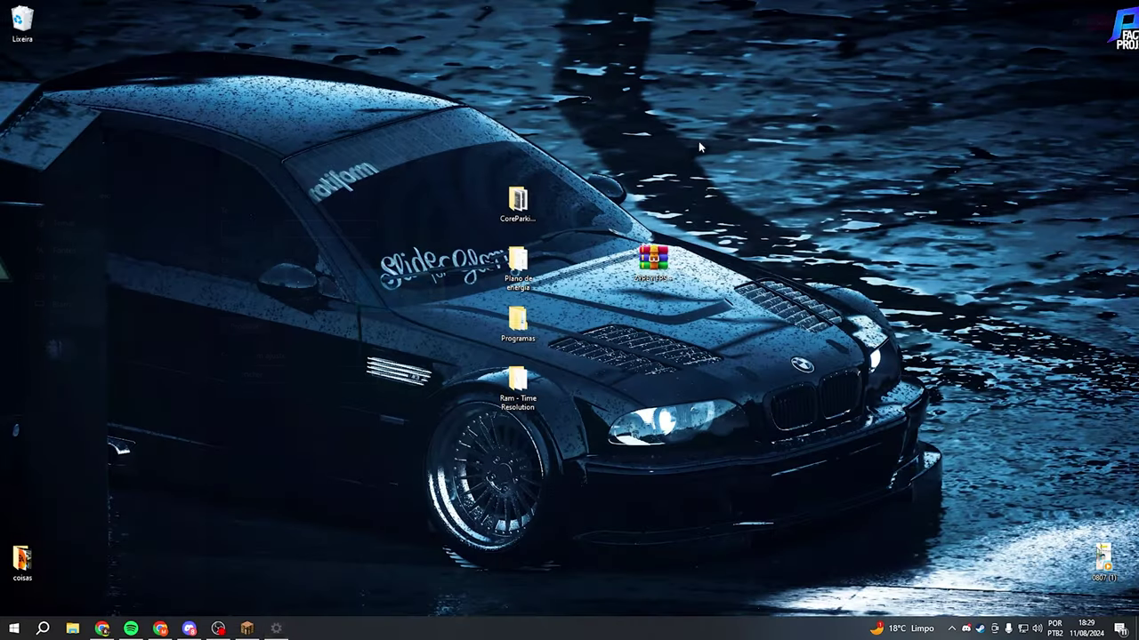
right_click(302, 309)
click(338, 440)
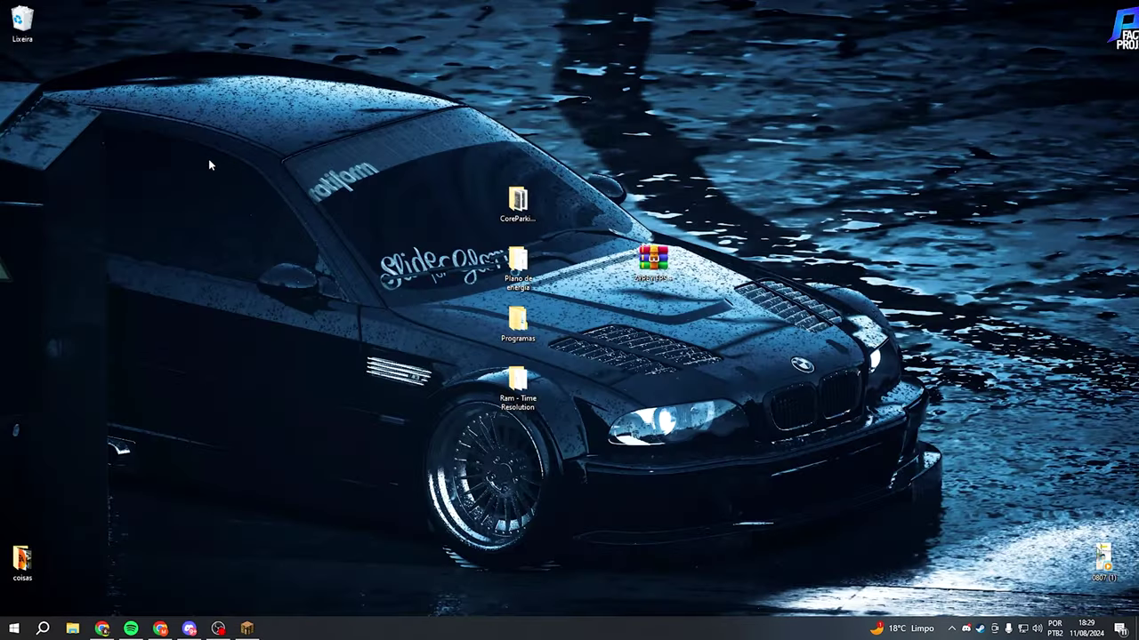
right_click(208, 158)
click(254, 383)
- Open the user's temporary files folder with the Run command %temp%
key(super+r)
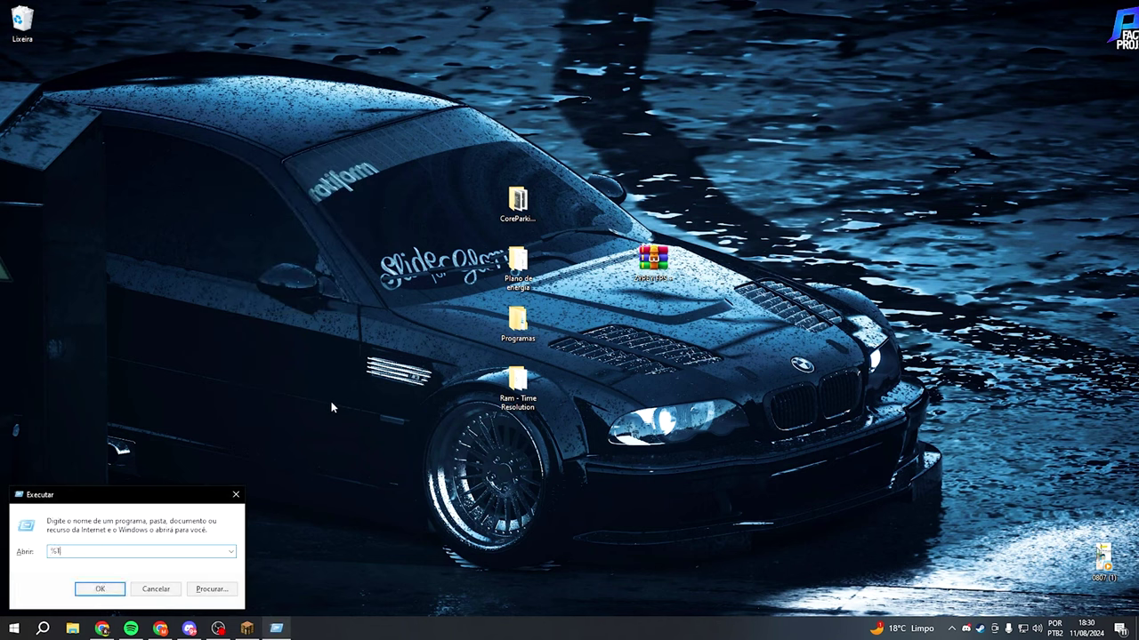
text(%temp%)
key(Return)
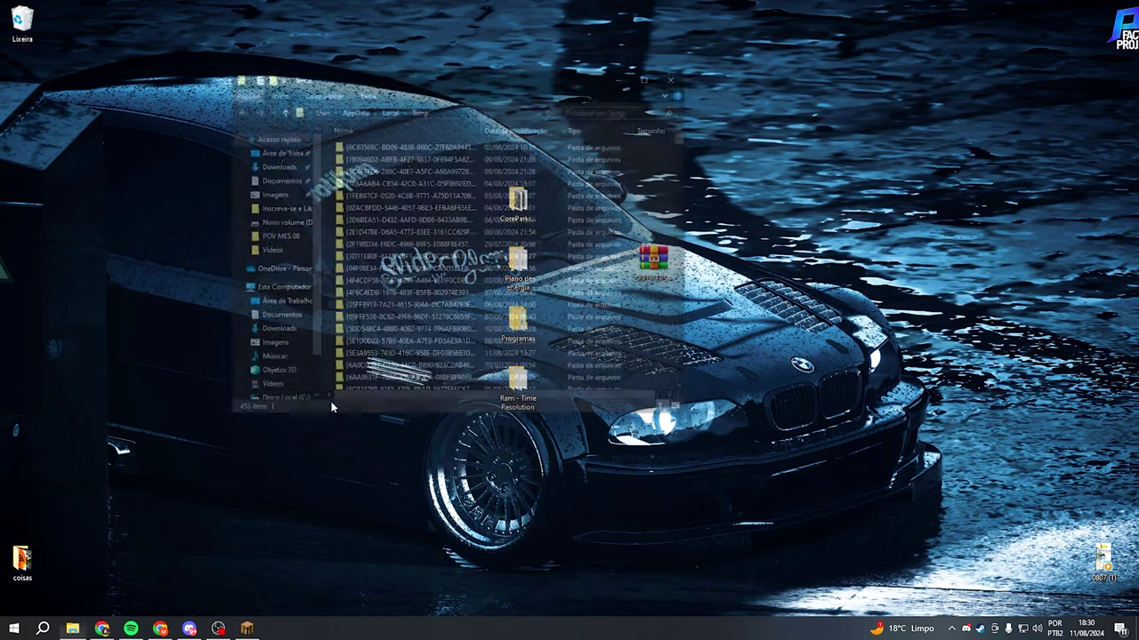
- Delete everything in the user's Temp folder, continuing for WinSAT and skipping all items that are in use
key(ctrl+a)
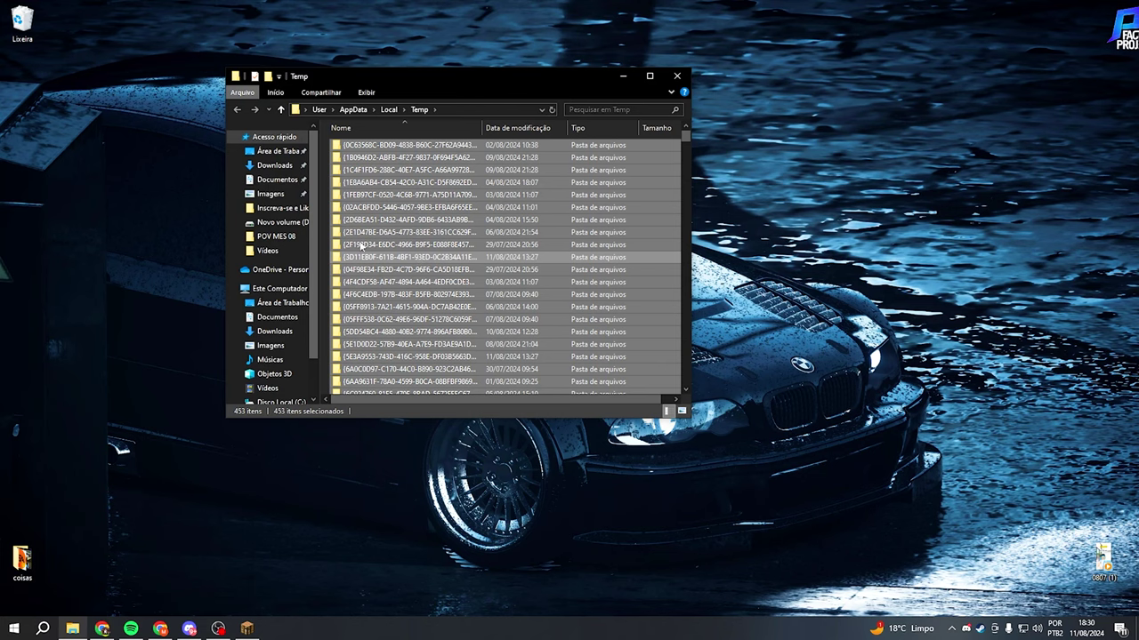
key(Delete)
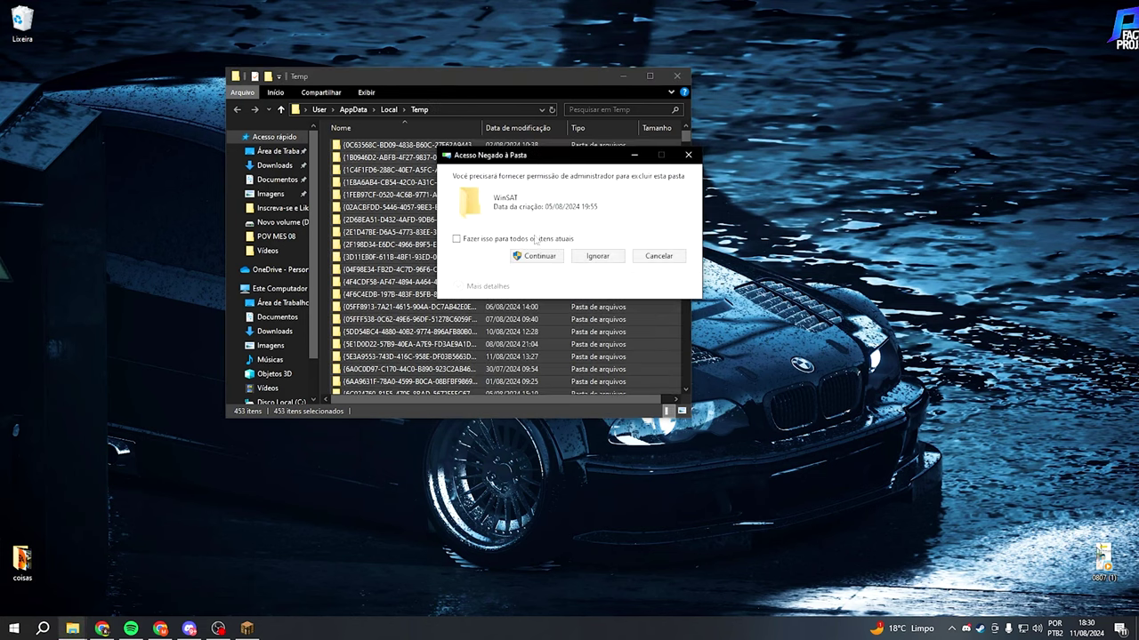
click(533, 258)
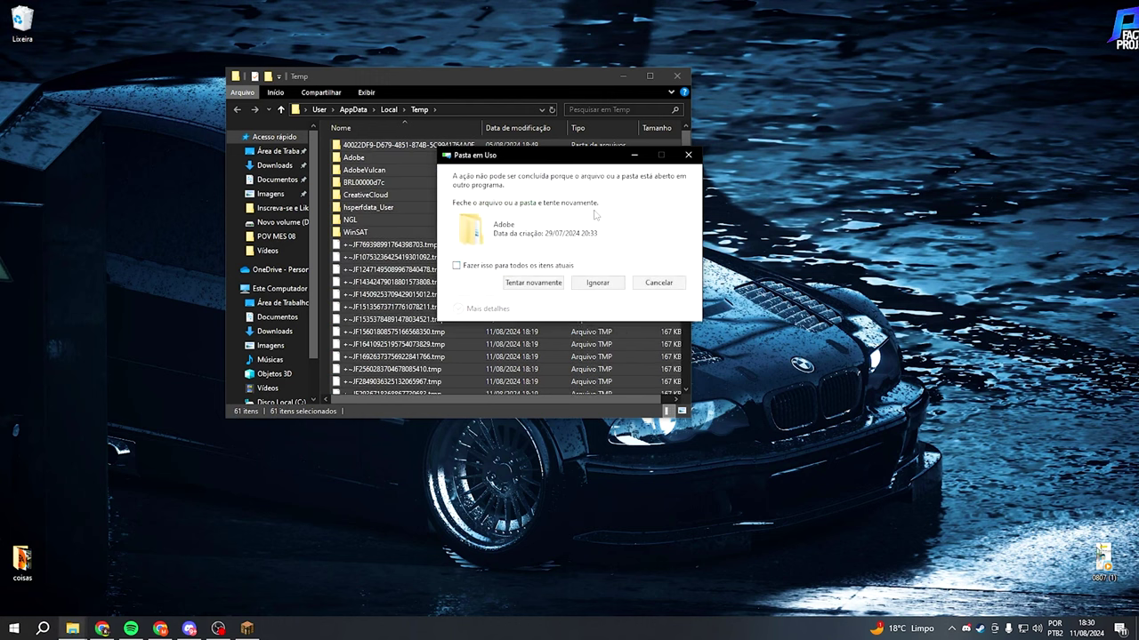
click(458, 264)
click(577, 279)
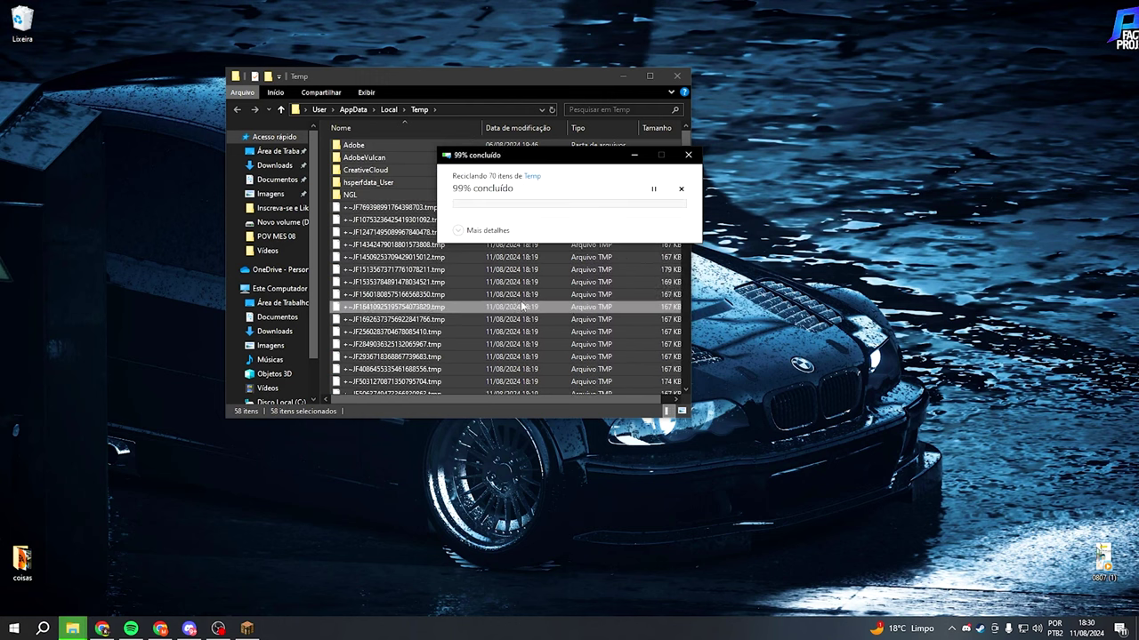
- Empty the Recycle Bin permanently, skipping the WinSAT folder that needs administrator permission
click(9, 23)
right_click(9, 23)
click(41, 44)
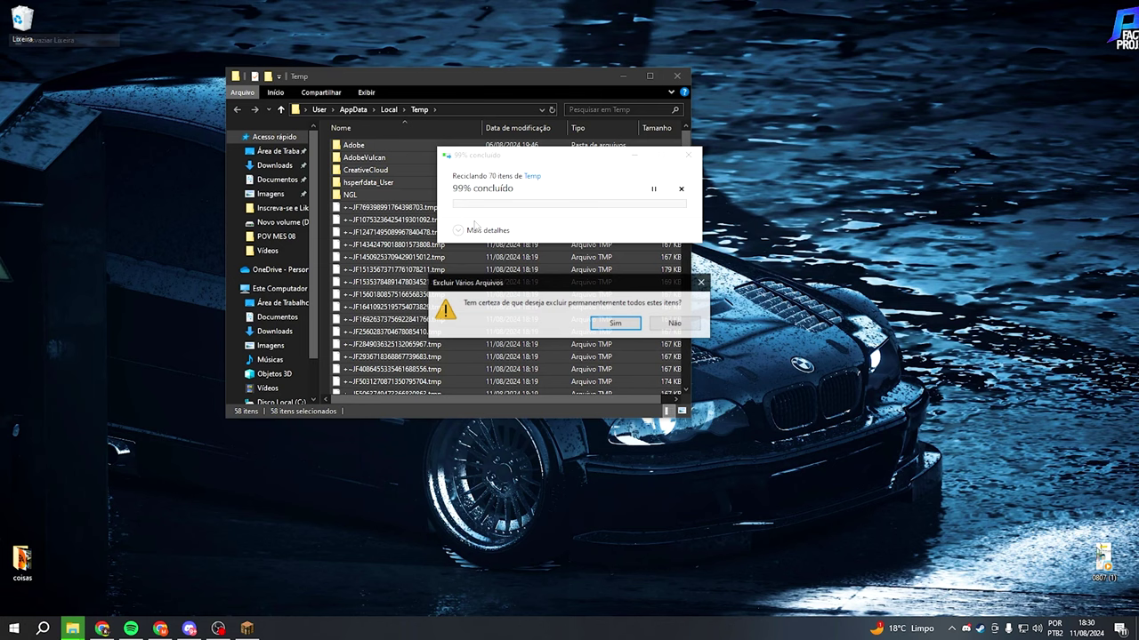
click(614, 325)
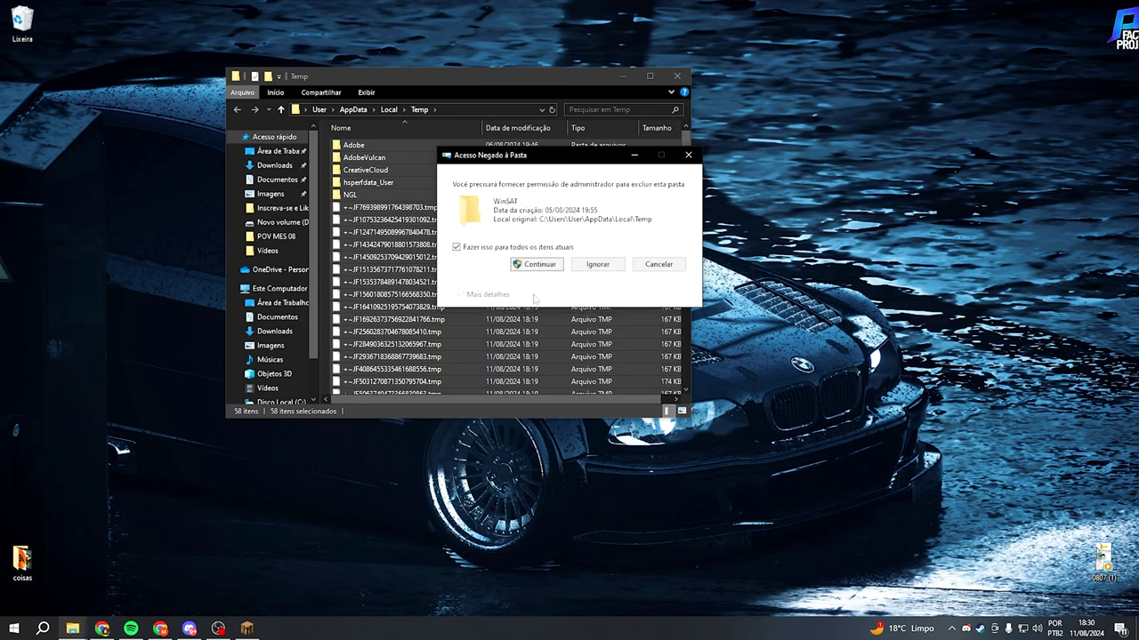
click(592, 264)
- Open the Windows temporary files folder with the Run command temp
key(super+r)
key(Right)
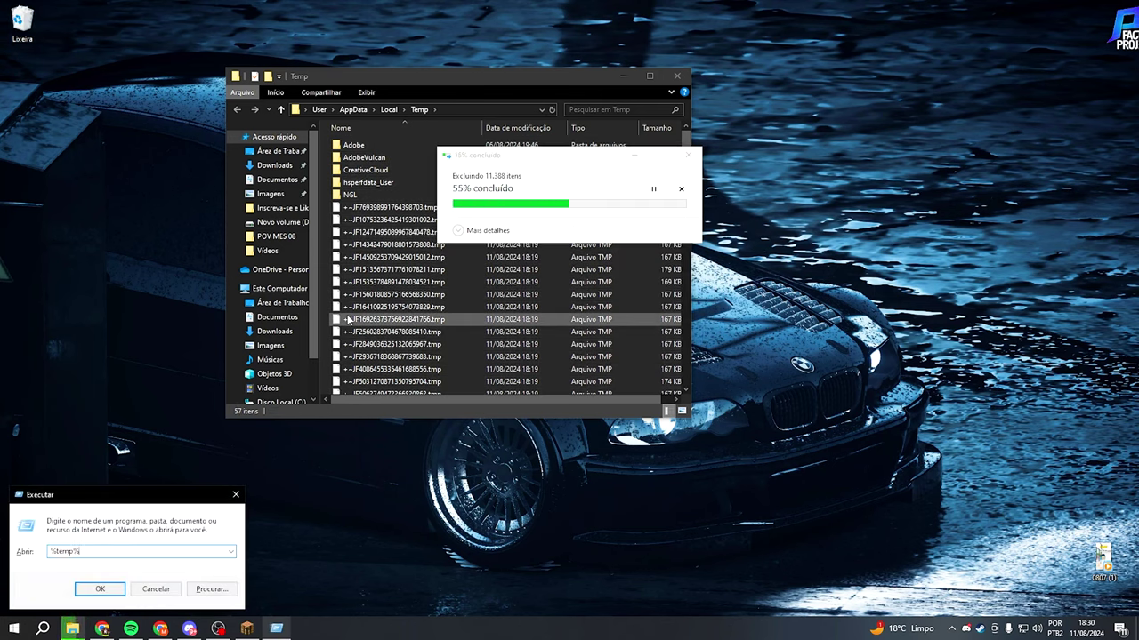
key(BackSpace)
key(Return)
- Delete everything in C:\Windows\Temp, skipping the items in use, and close both Temp folder windows
key(ctrl+a)
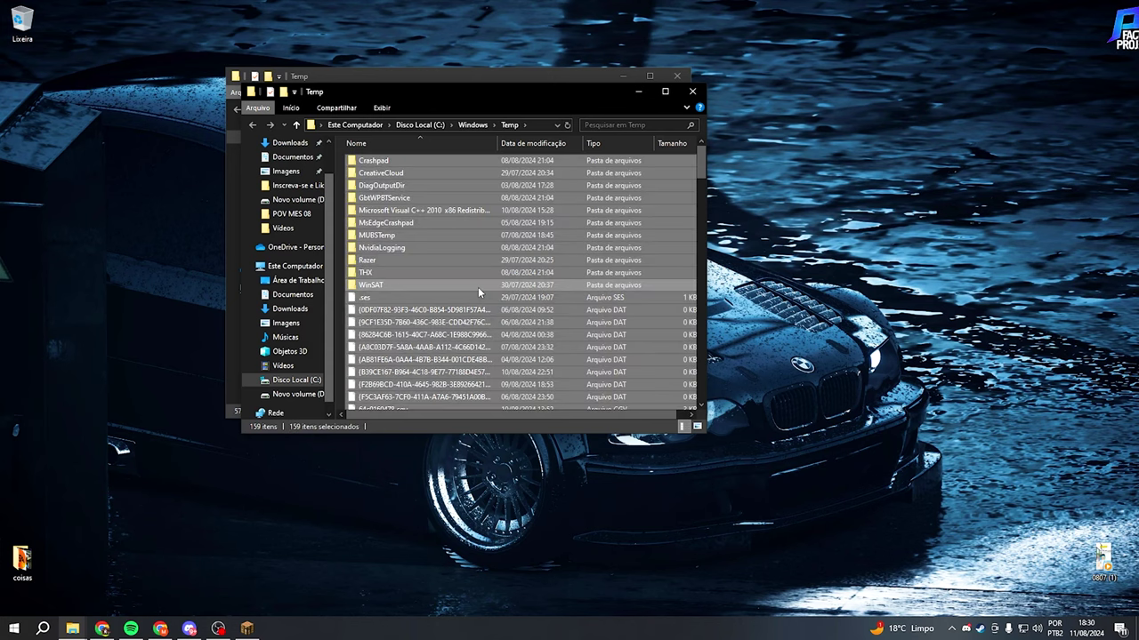
key(Delete)
click(527, 257)
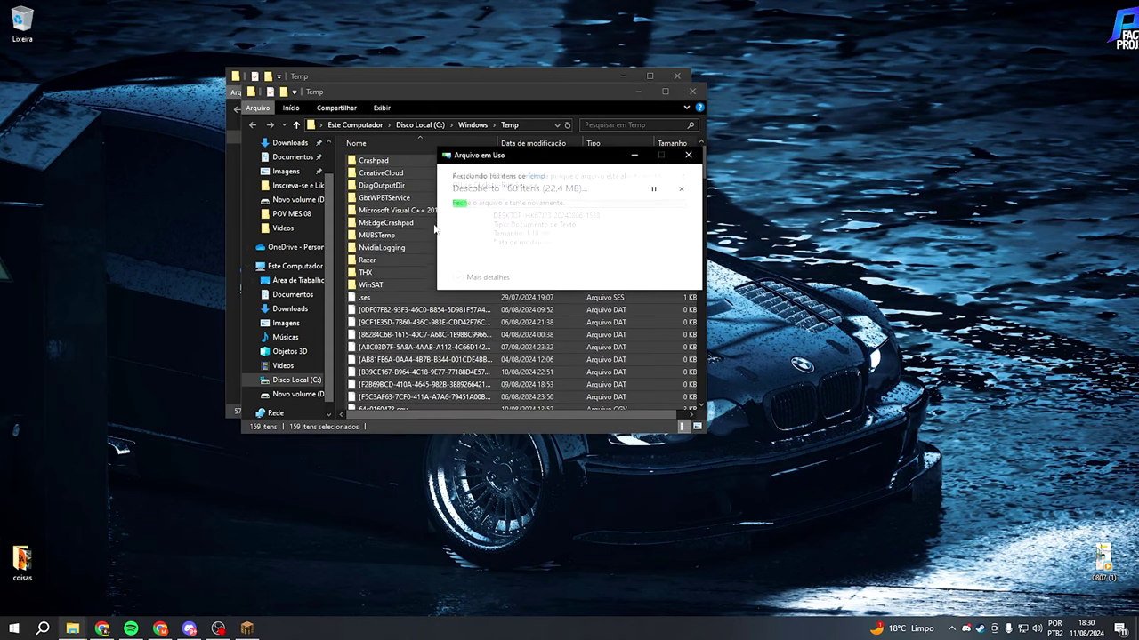
click(611, 286)
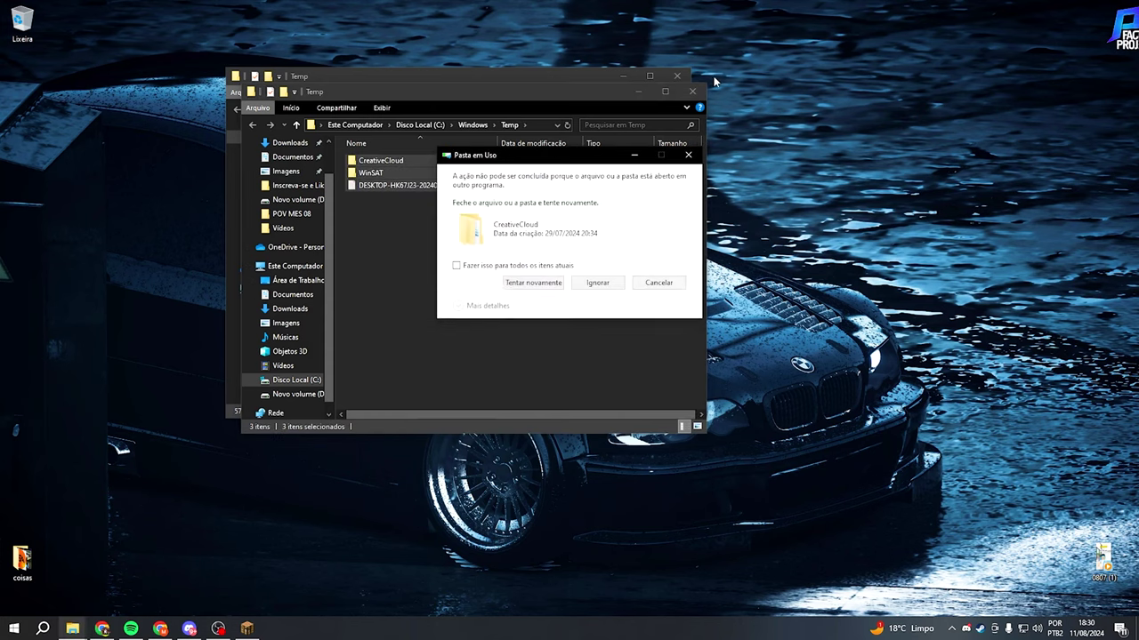
click(576, 283)
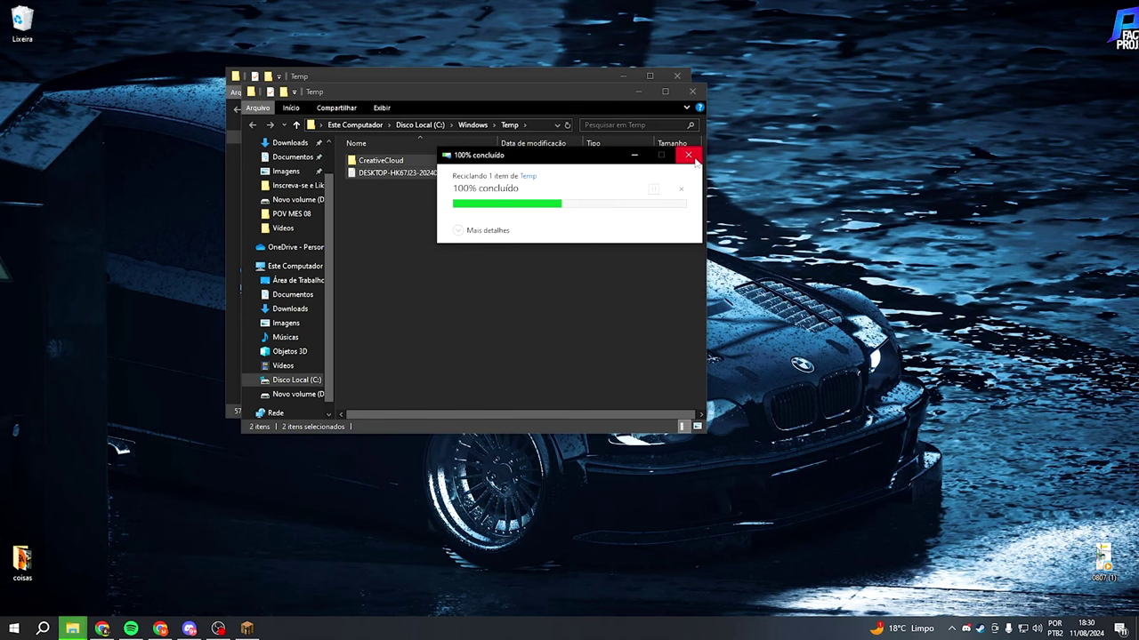
click(691, 92)
click(677, 76)
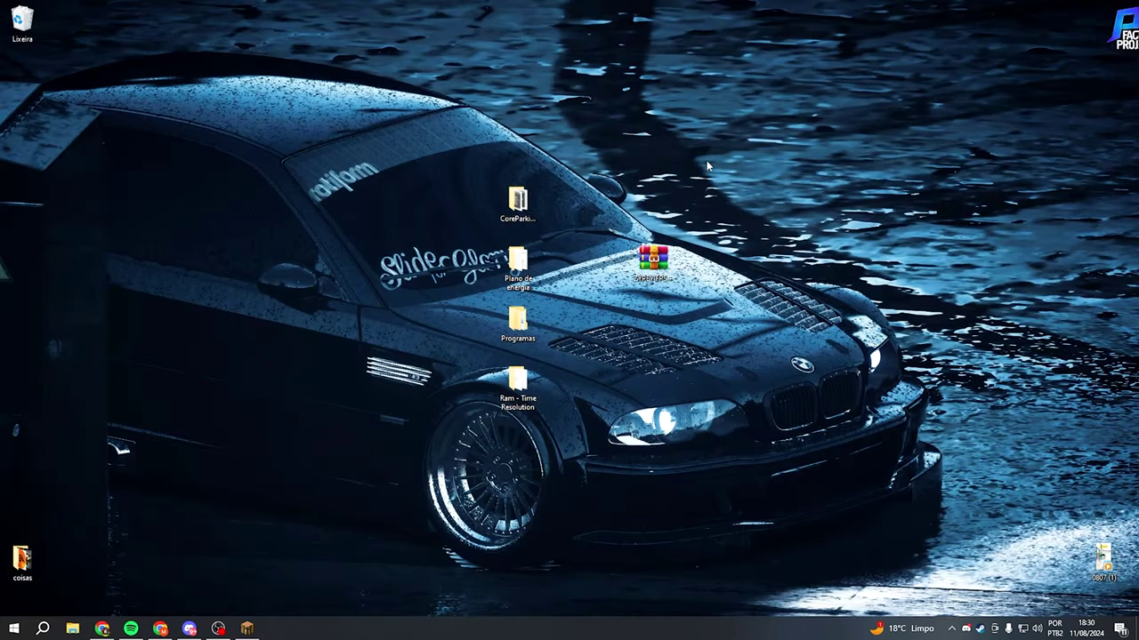
- Empty the Recycle Bin again, granting administrator permission to delete the WinSAT folder
right_click(20, 20)
click(42, 39)
key(Return)
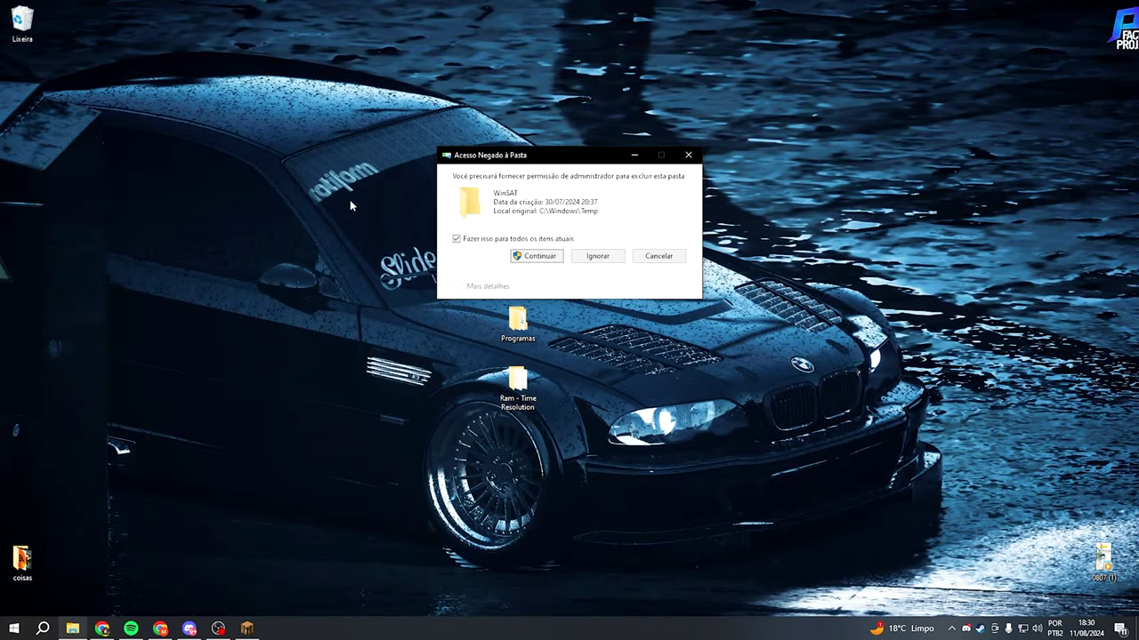
click(539, 256)
- Search for "painel" and open Painel de Controle
click(14, 629)
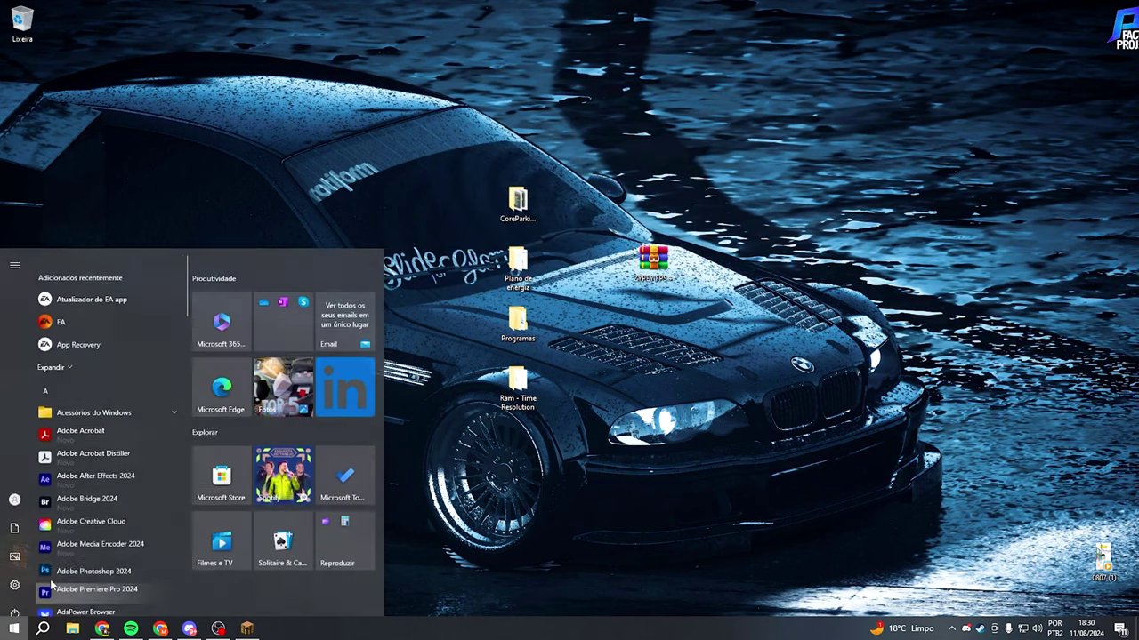
text(painel)
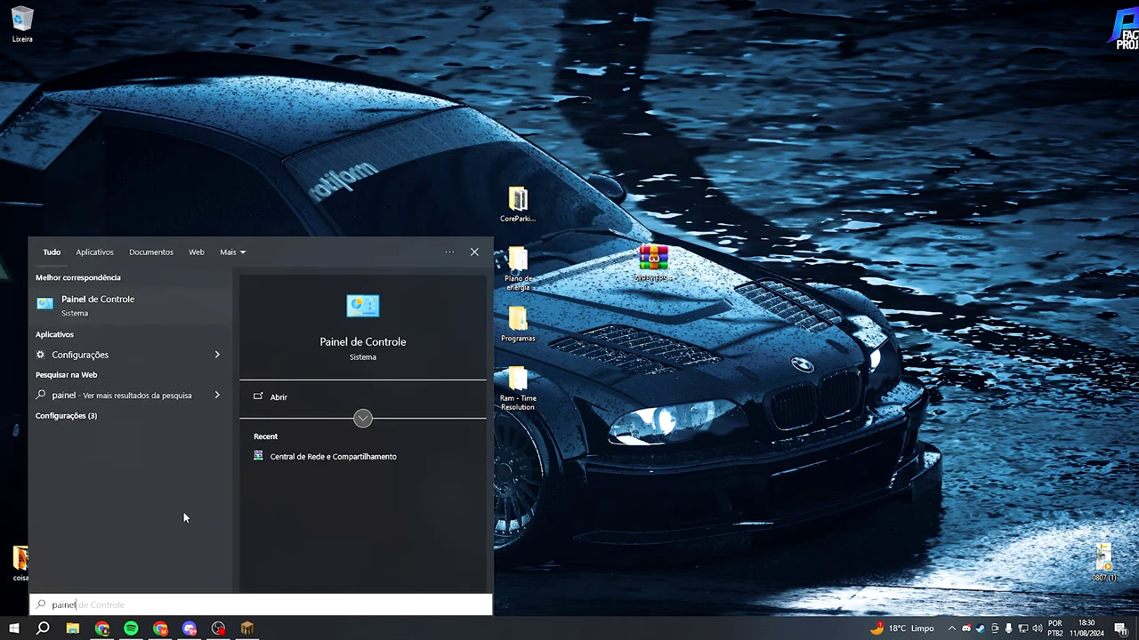
key(Return)
- Look through the Sistema e Segurança, Programas and Rede e Internet categories of Painel de Controle in a maximized window
click(440, 215)
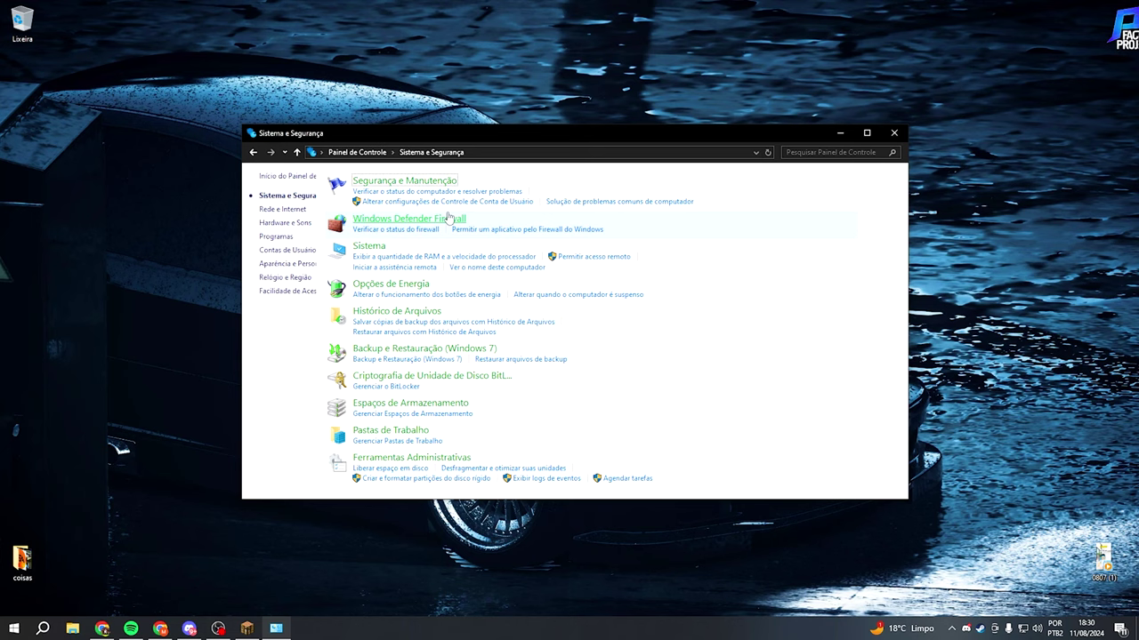
key(alt+Left)
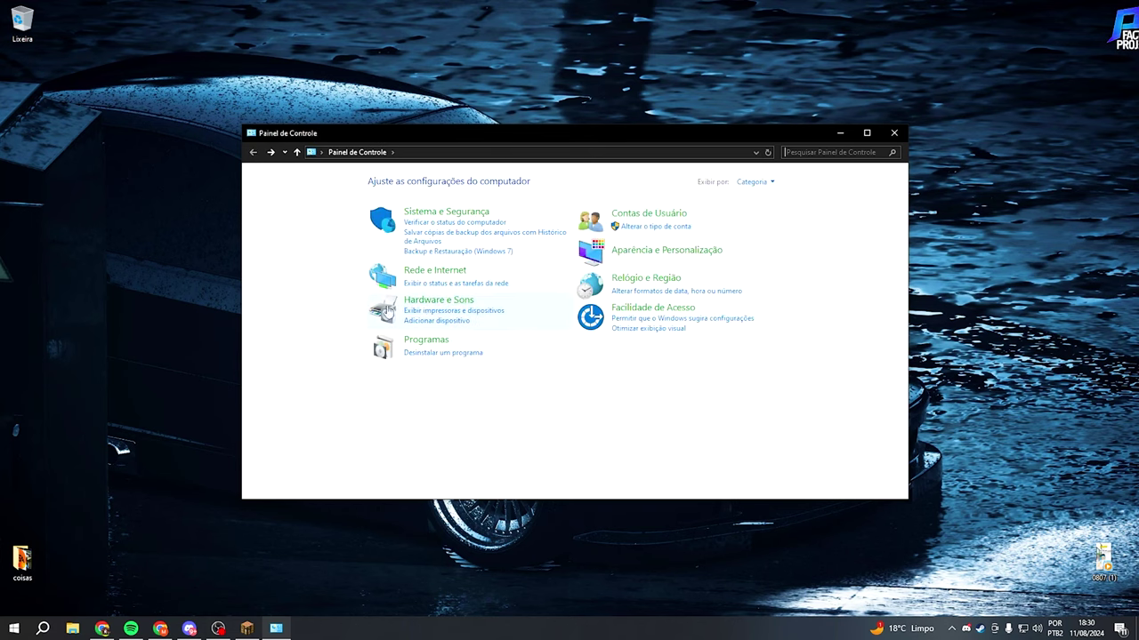
click(429, 342)
key(alt+Left)
click(865, 134)
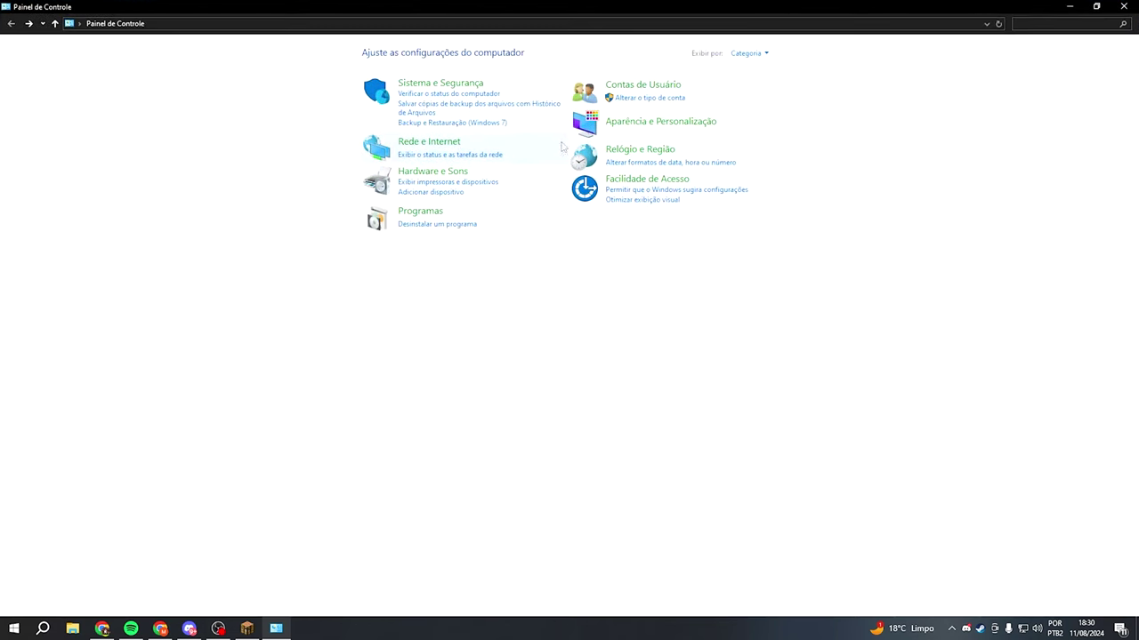
click(435, 147)
key(alt+Left)
- Open the system's Sobre page and the performance options in its advanced system settings
drag(432, 201, 481, 2)
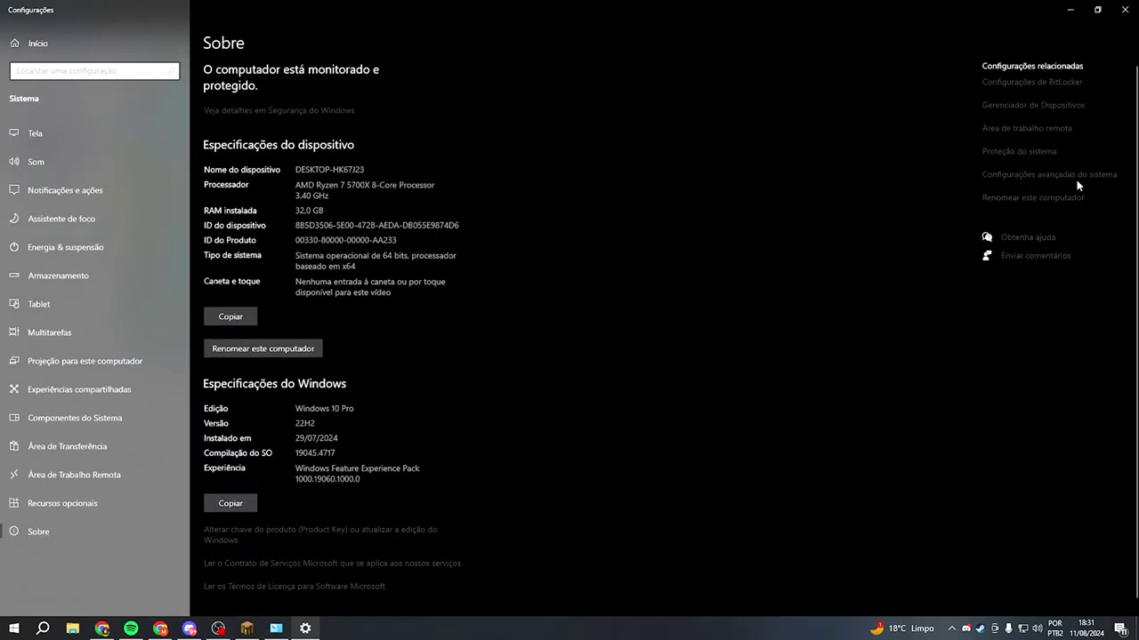
click(1077, 177)
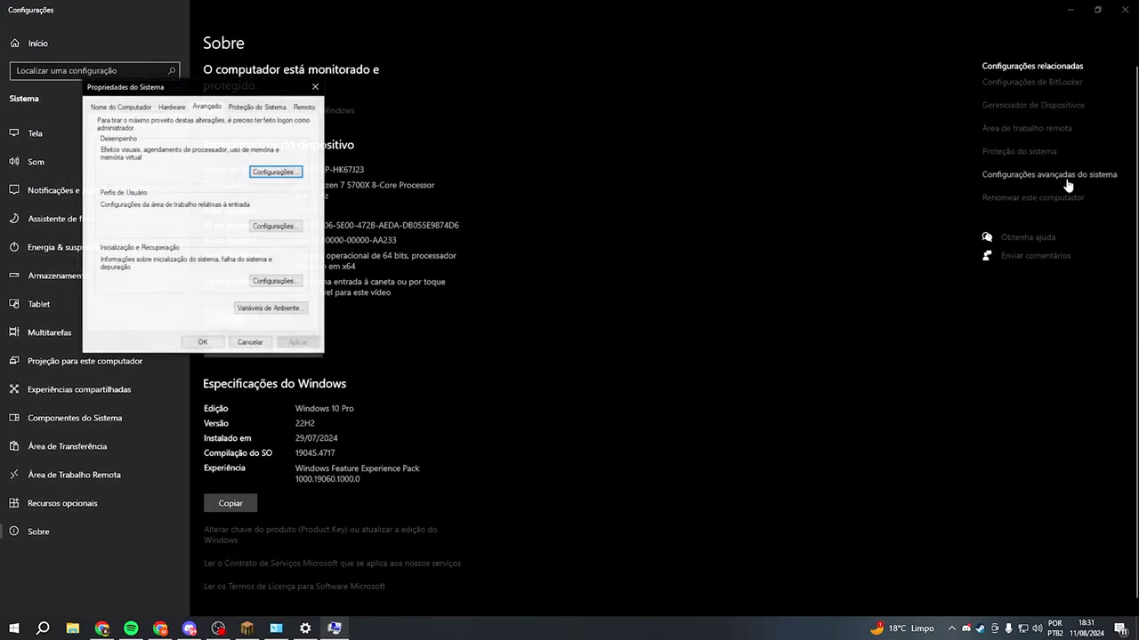
click(276, 172)
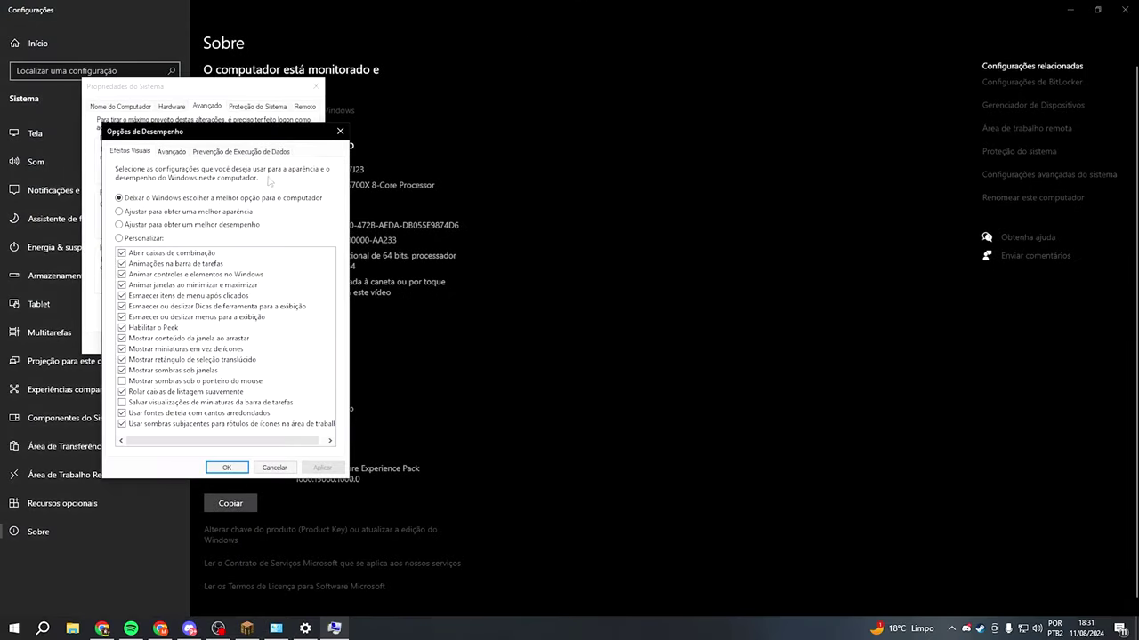
- Set the visual effects to Ajustar para obter um melhor desempenho, confirm the system dialogs and close the open windows
click(152, 225)
click(229, 469)
click(226, 467)
click(202, 342)
click(1124, 8)
click(1125, 9)
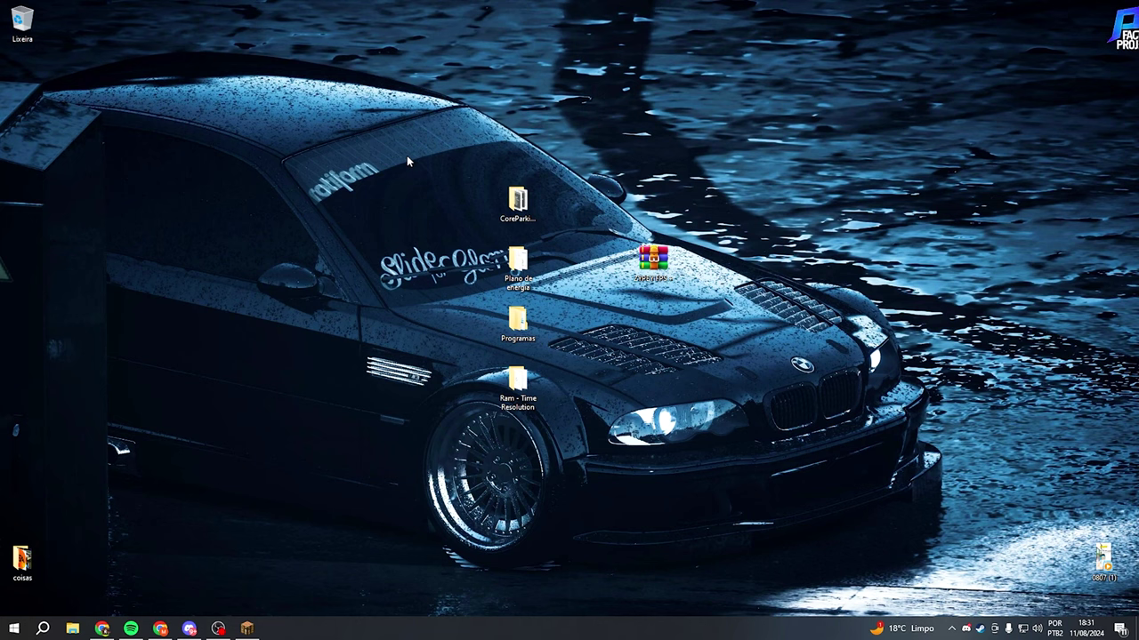
- Search for "dei" and open Adicionar ou remover programas
key(super)
text(dei)
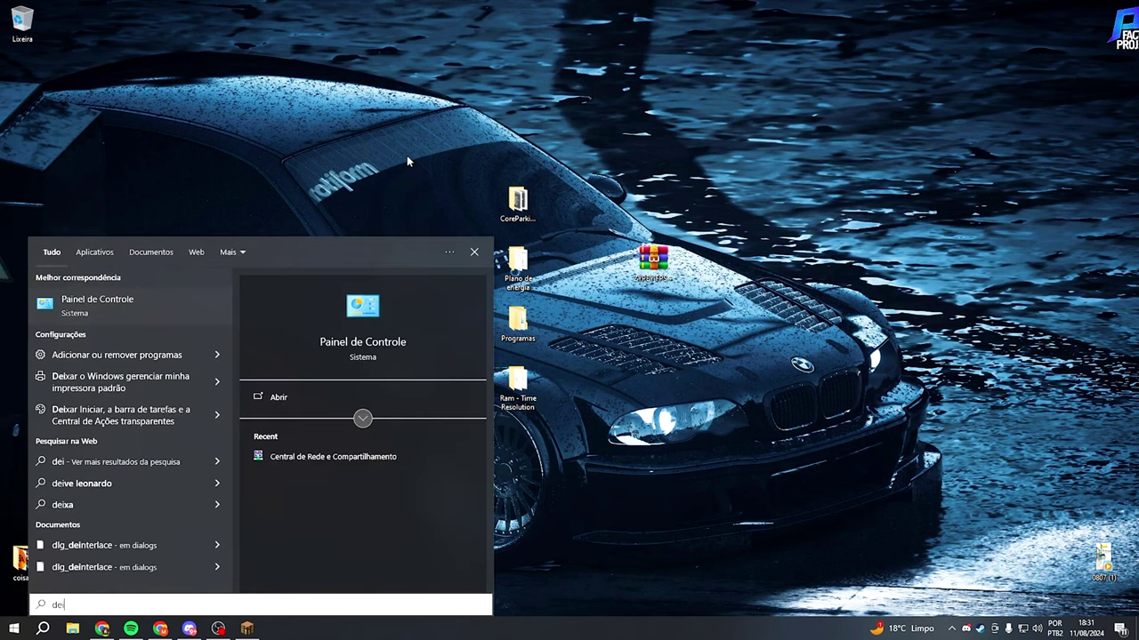
key(Right)
key(Down)
key(Down)
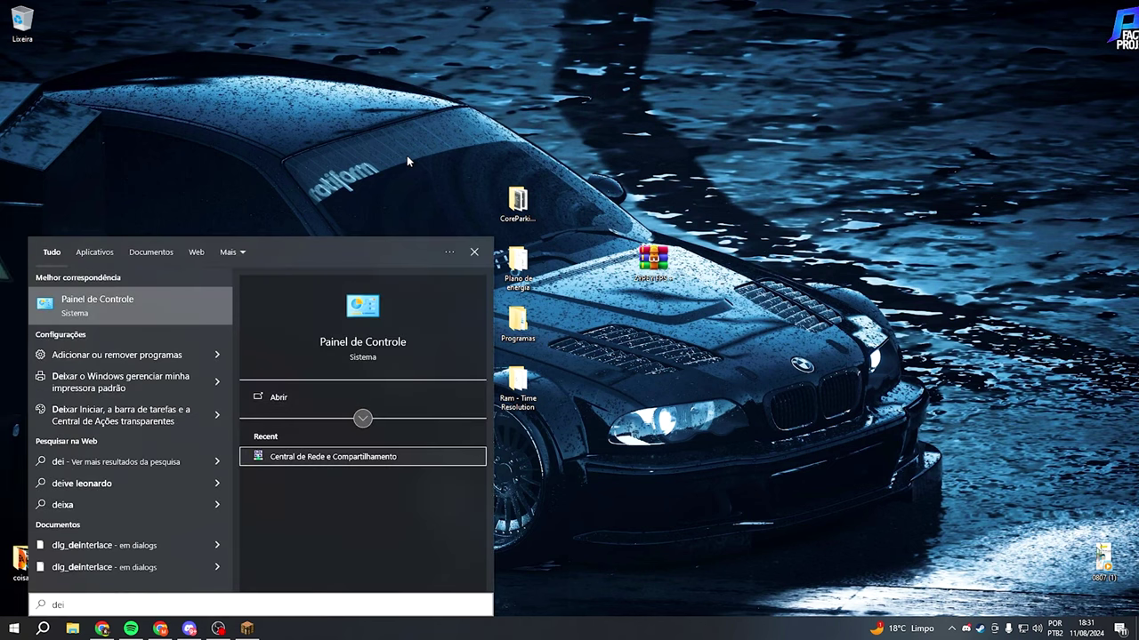
key(Up)
key(Up)
key(Left)
key(Down)
key(Down)
key(Return)
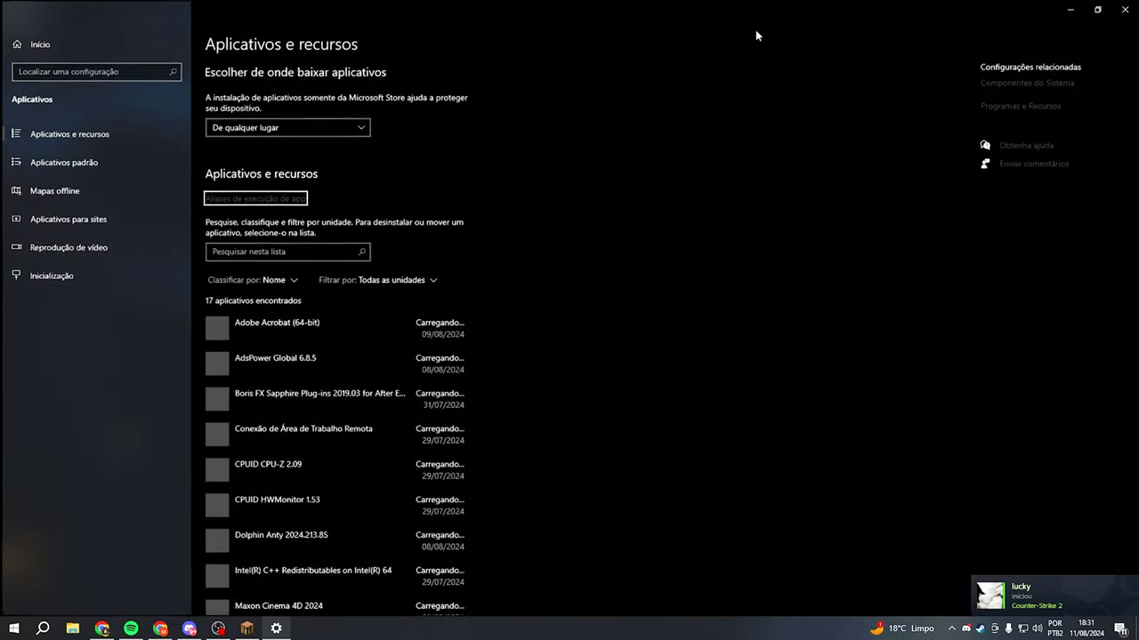
- Review the installed apps and the uninstall option for Adobe Bridge 2024, and close the settings
click(391, 396)
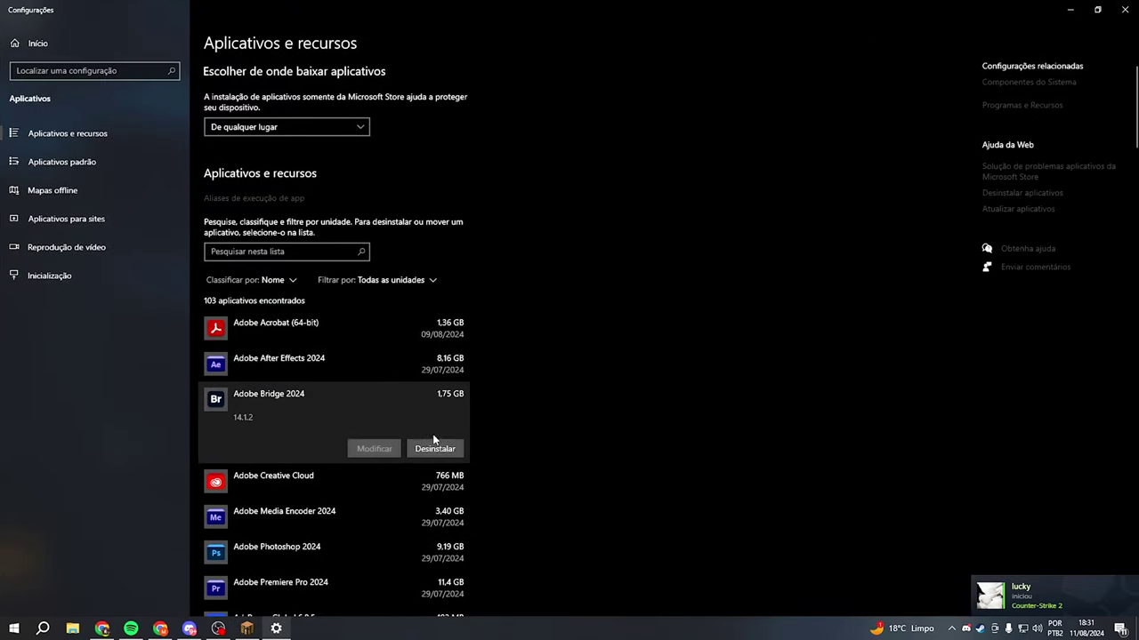
scroll(439, 434, down, 3)
scroll(445, 285, up, 3)
key(alt+F4)
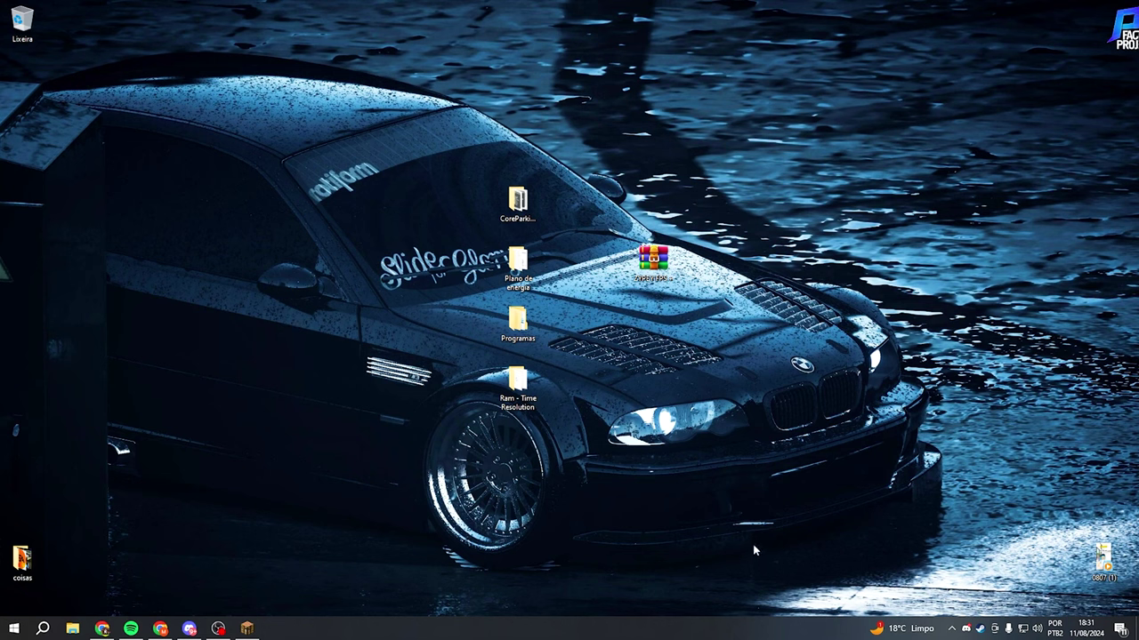
- Open the Ram - Time Resolution folder, review the Ram script's file properties and details, and close the properties
double_click(513, 400)
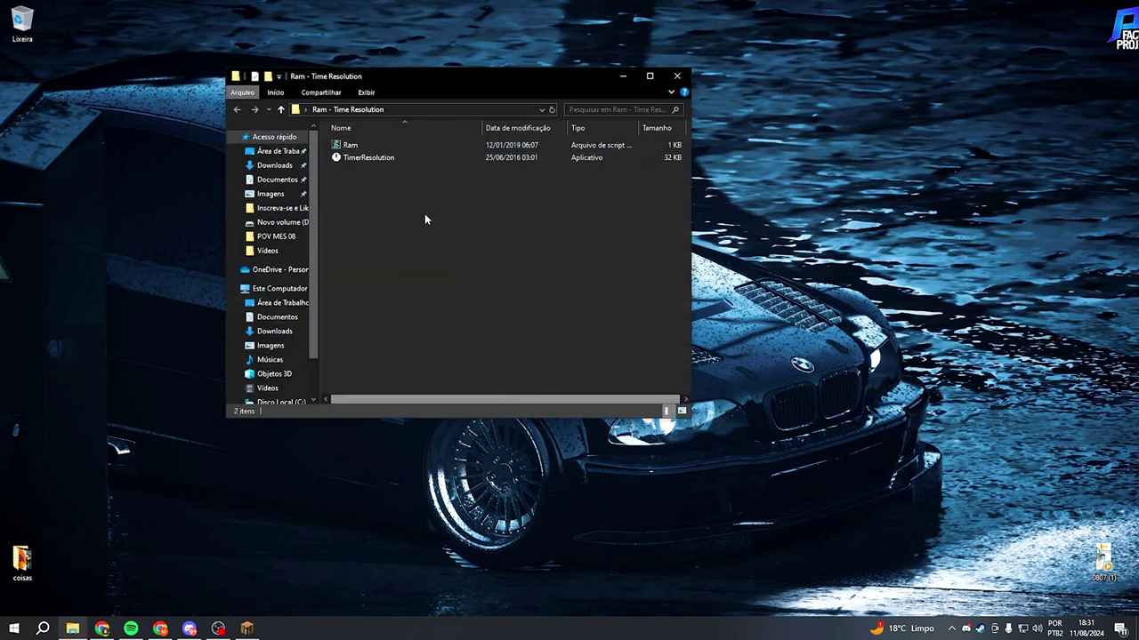
click(343, 146)
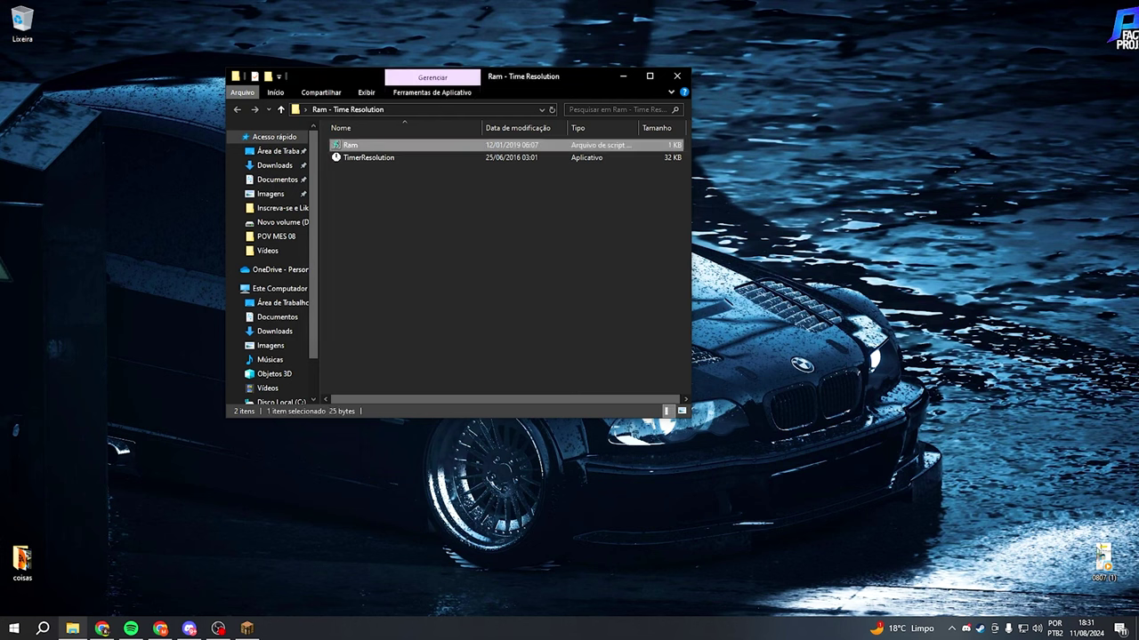
right_click(367, 147)
click(414, 489)
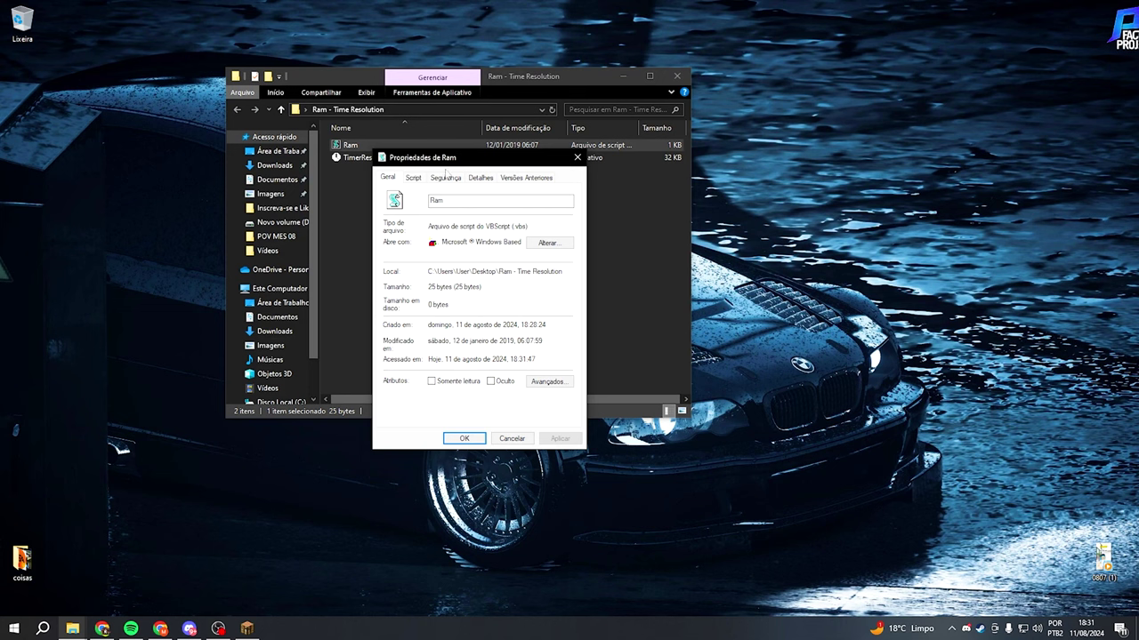
drag(546, 326, 416, 330)
click(514, 343)
click(524, 179)
click(481, 178)
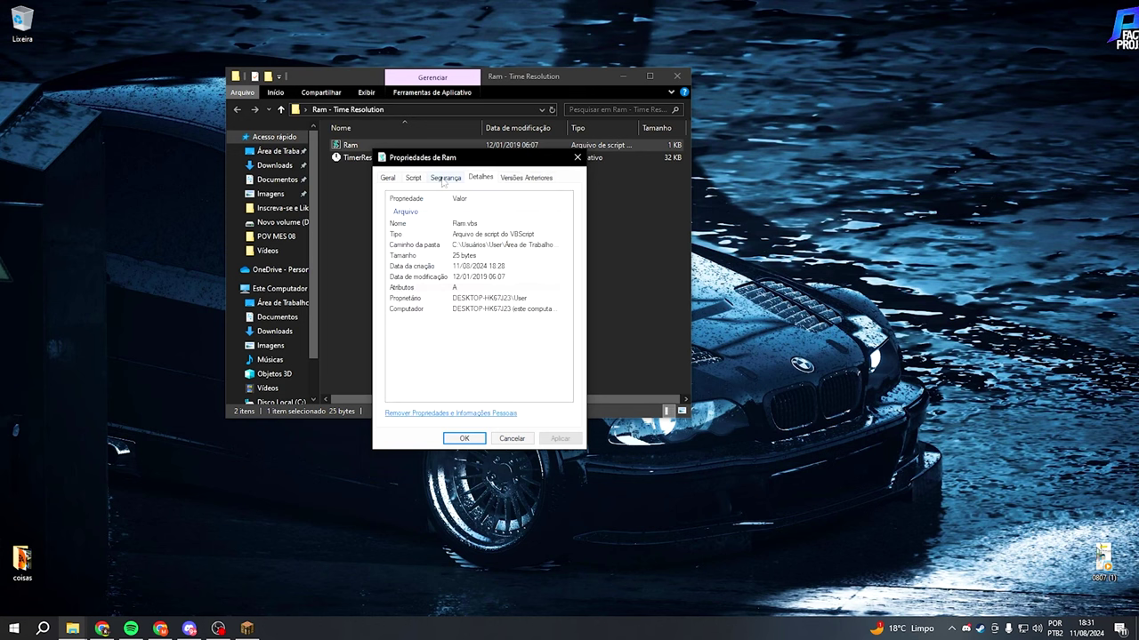
click(579, 158)
- Run TimerResolution, check its timer resolution information, and close both the program and the folder
double_click(428, 156)
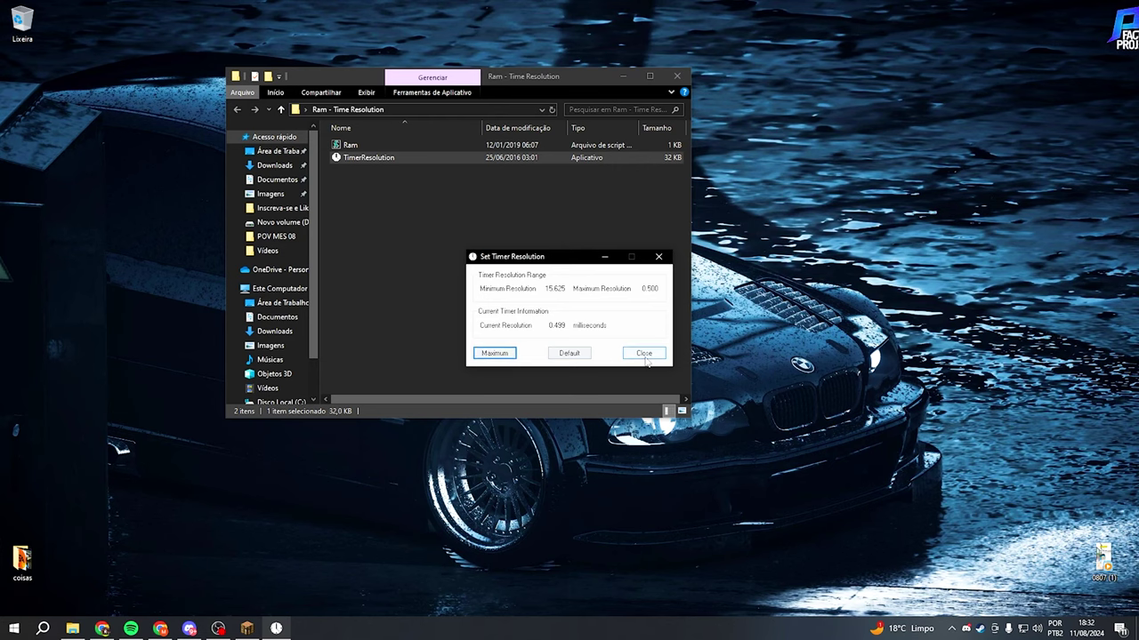
click(644, 353)
click(677, 75)
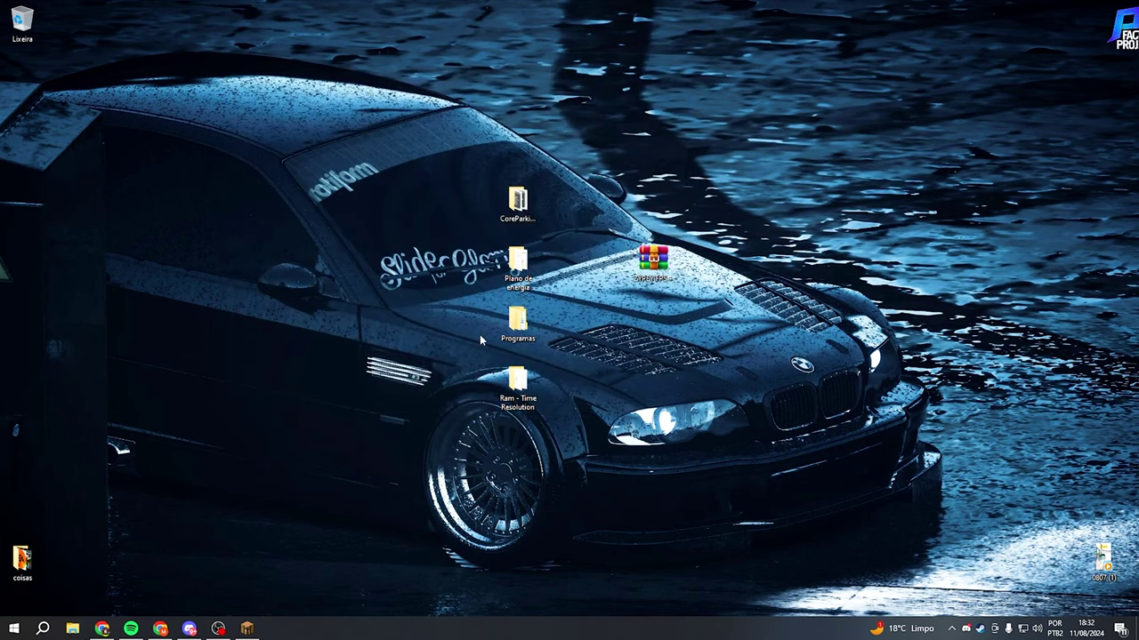
double_click(517, 322)
double_click(375, 146)
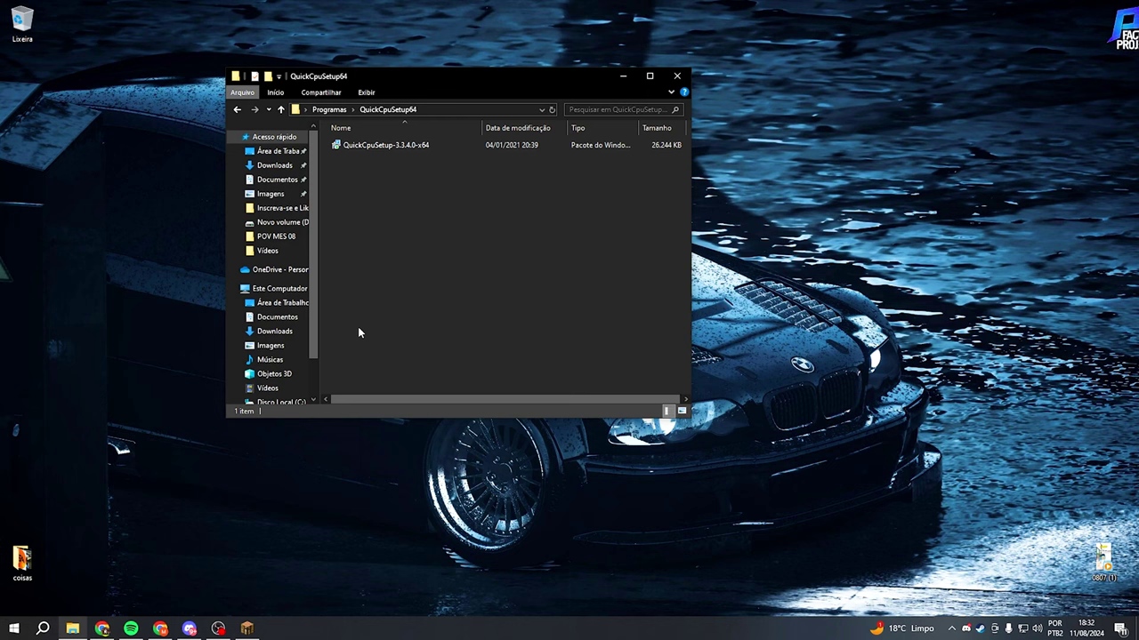
click(677, 77)
- Run the Commands script from the Plano de energia folder and close its console window
double_click(518, 263)
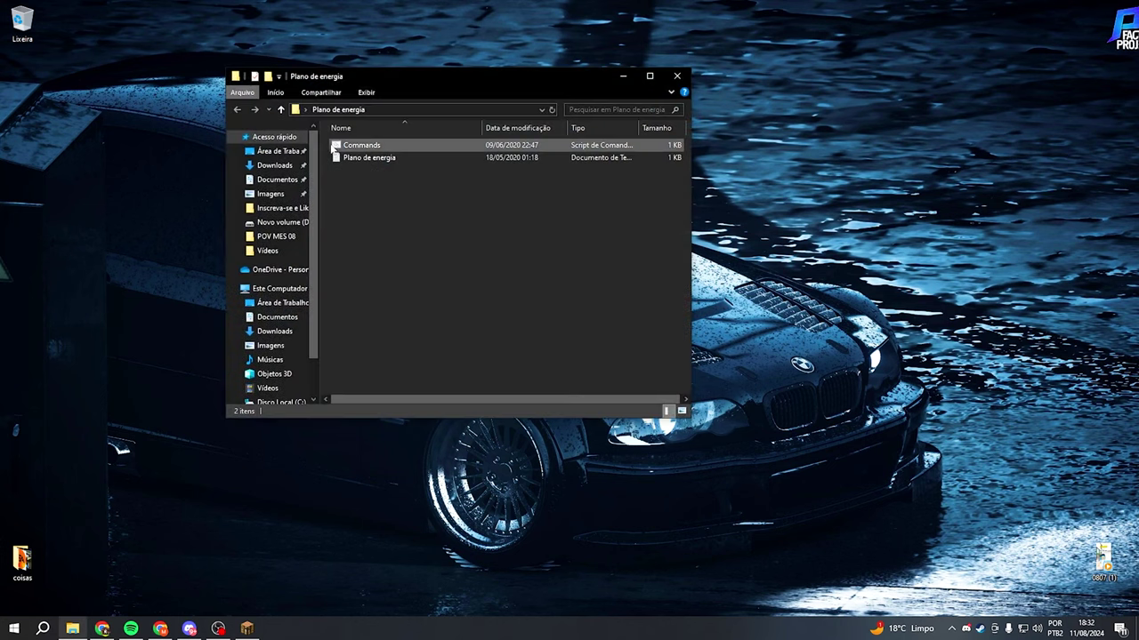
double_click(337, 147)
drag(331, 119, 331, 196)
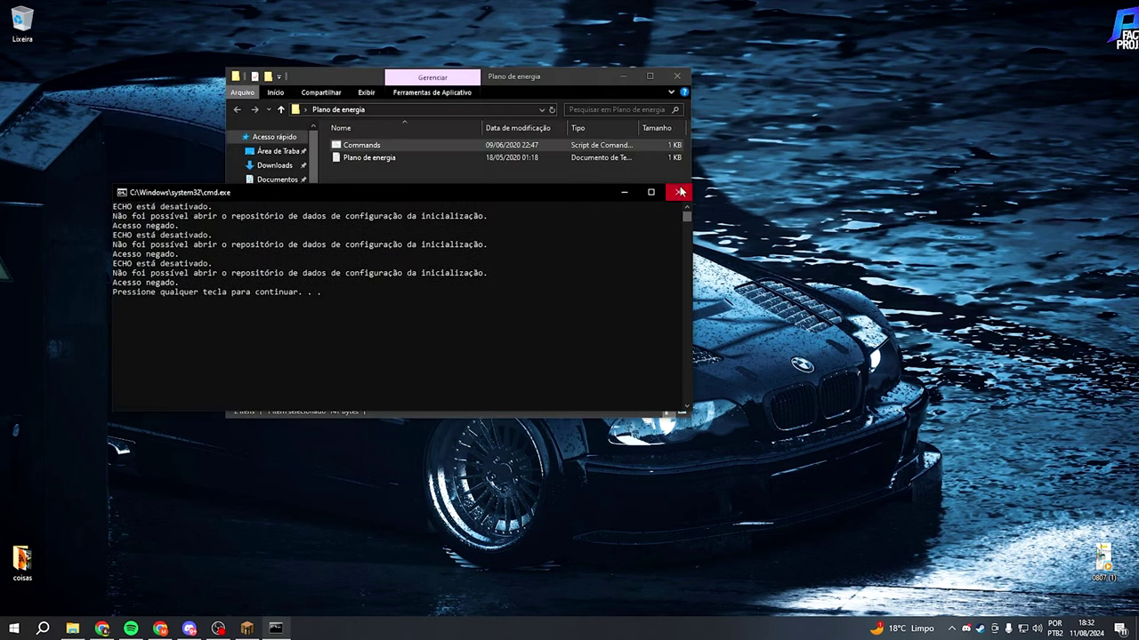
click(677, 193)
- Open the Plano de energia text file and copy its powercfg -duplicatescheme command line
drag(569, 76, 693, 89)
double_click(530, 169)
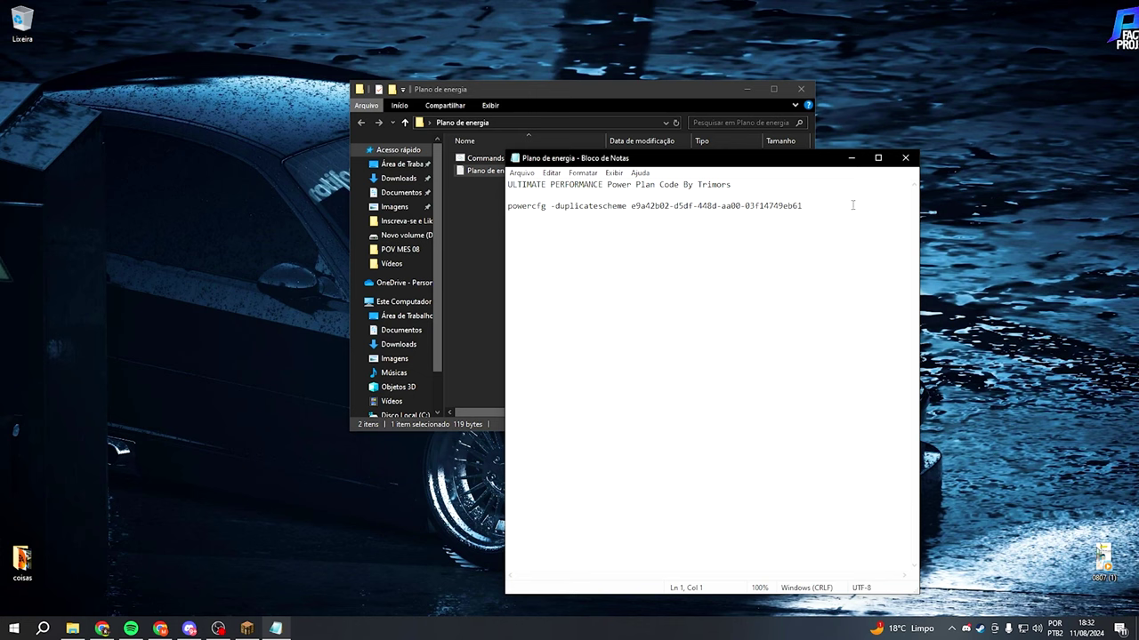
drag(802, 206, 518, 206)
key(super)
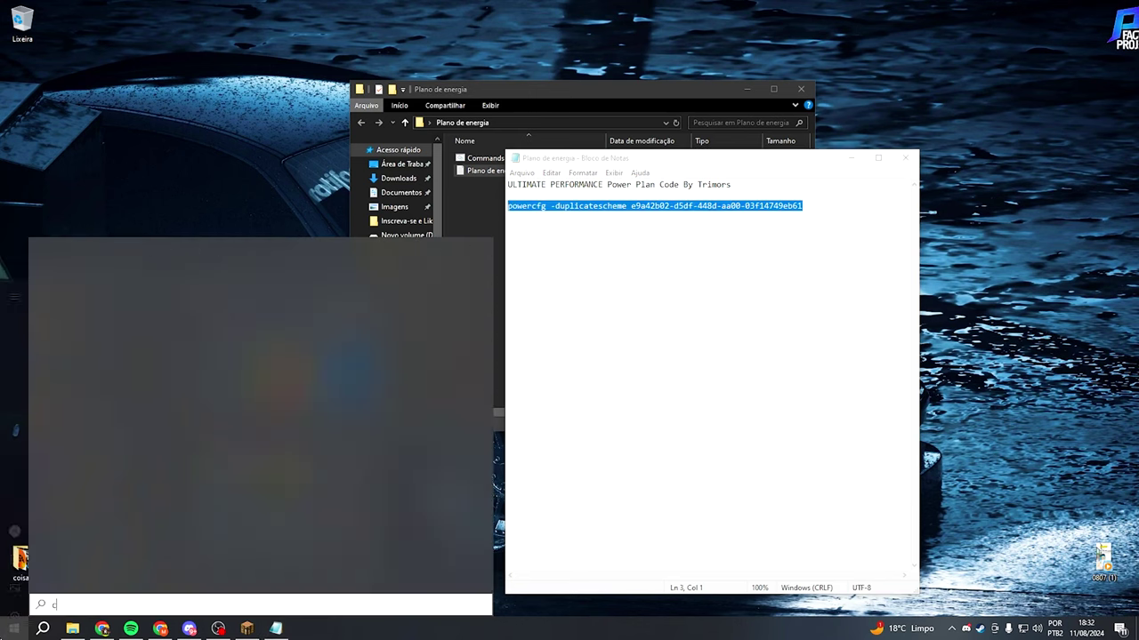
text(power)
right_click(127, 360)
click(156, 393)
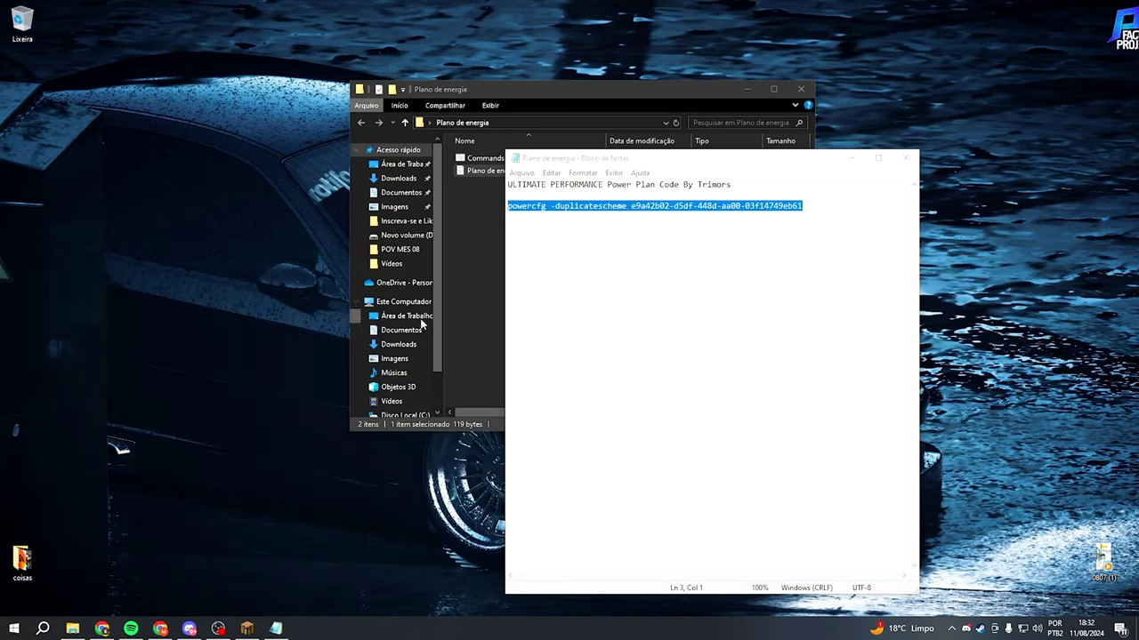
right_click(541, 186)
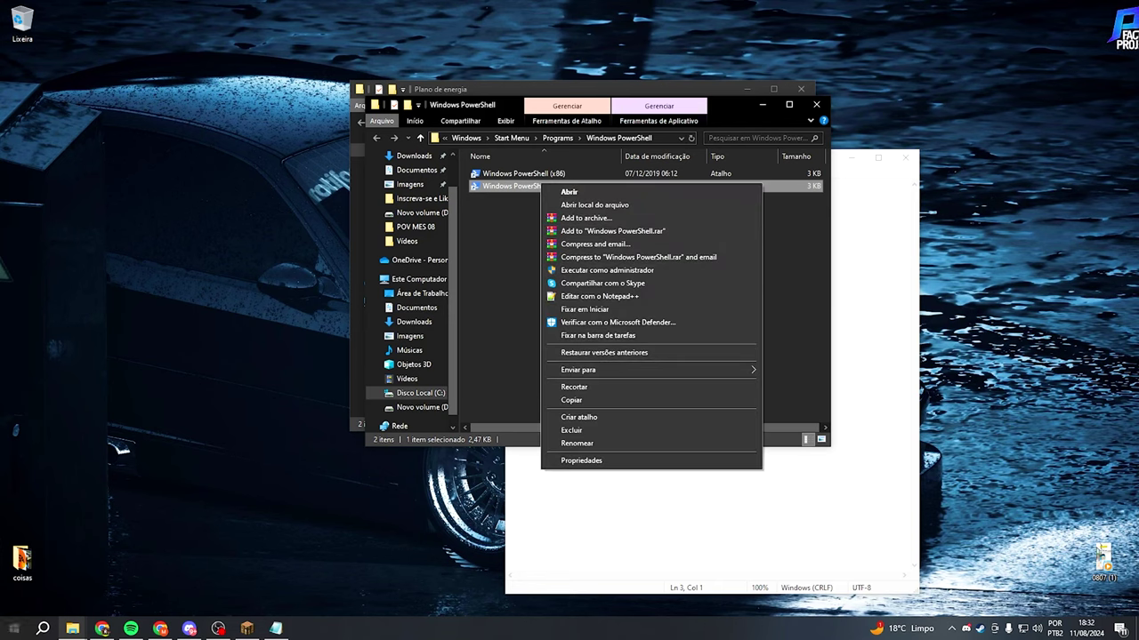
right_click(13, 629)
- Run powercfg -duplicatescheme e9a42b02-d5df-448d-aa00-03f14749eb61 in Prompt de Comando as administrator, and close all open windows
click(13, 629)
text(cmd)
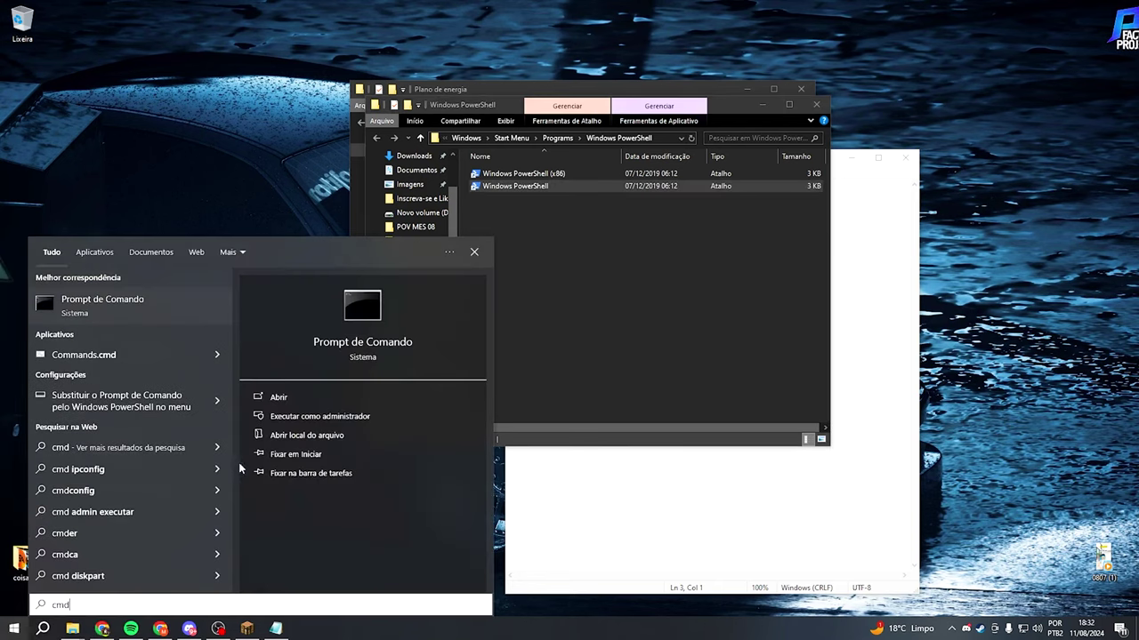
right_click(165, 308)
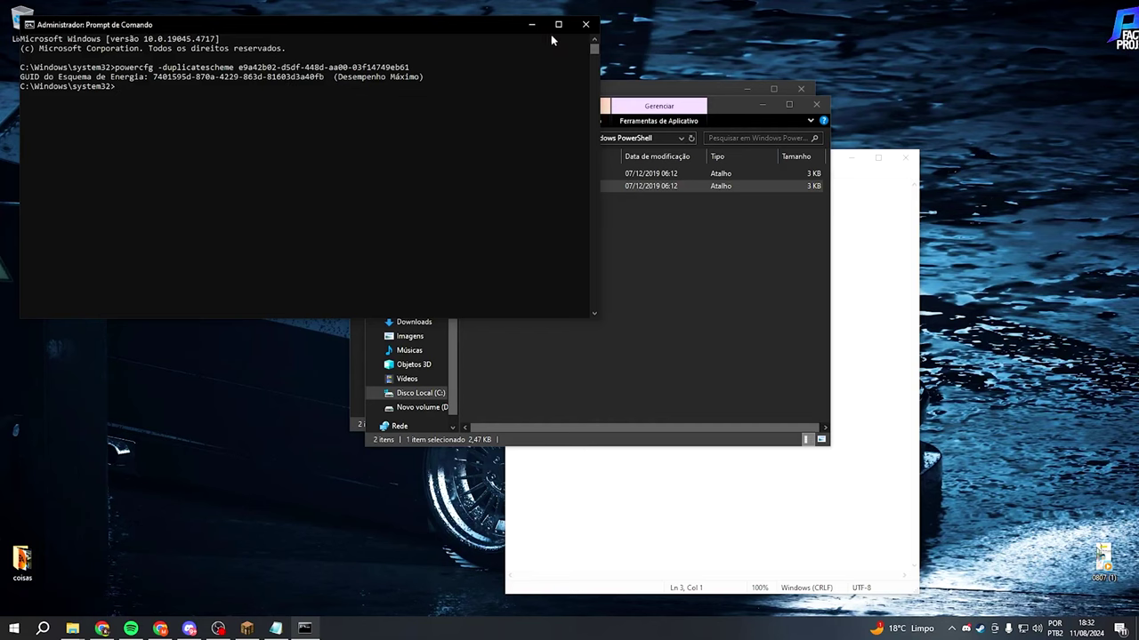
click(586, 24)
click(816, 104)
click(801, 88)
click(904, 158)
- Search for "ene", open the power plan settings, and look at the advanced power settings
key(super)
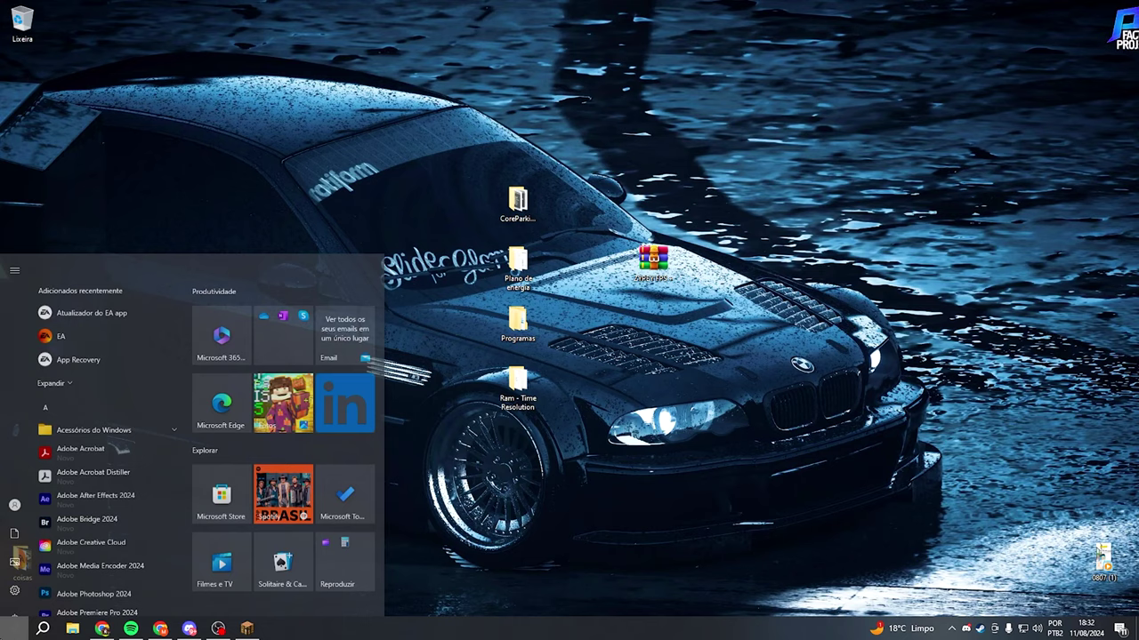
text(sistema)
key(Return)
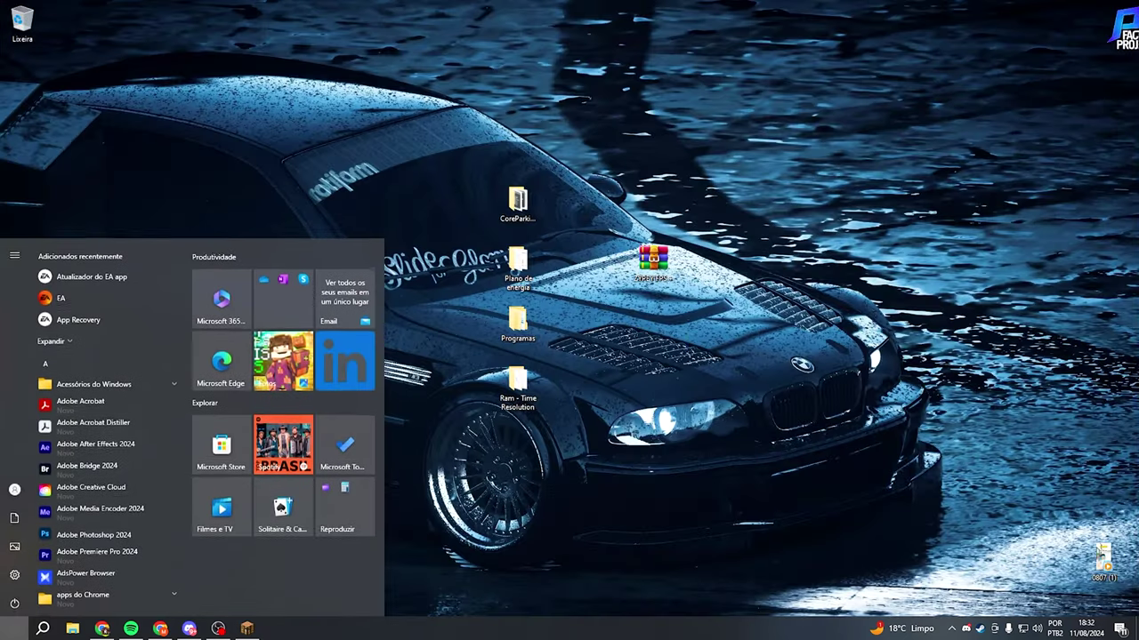
text(ene)
key(Return)
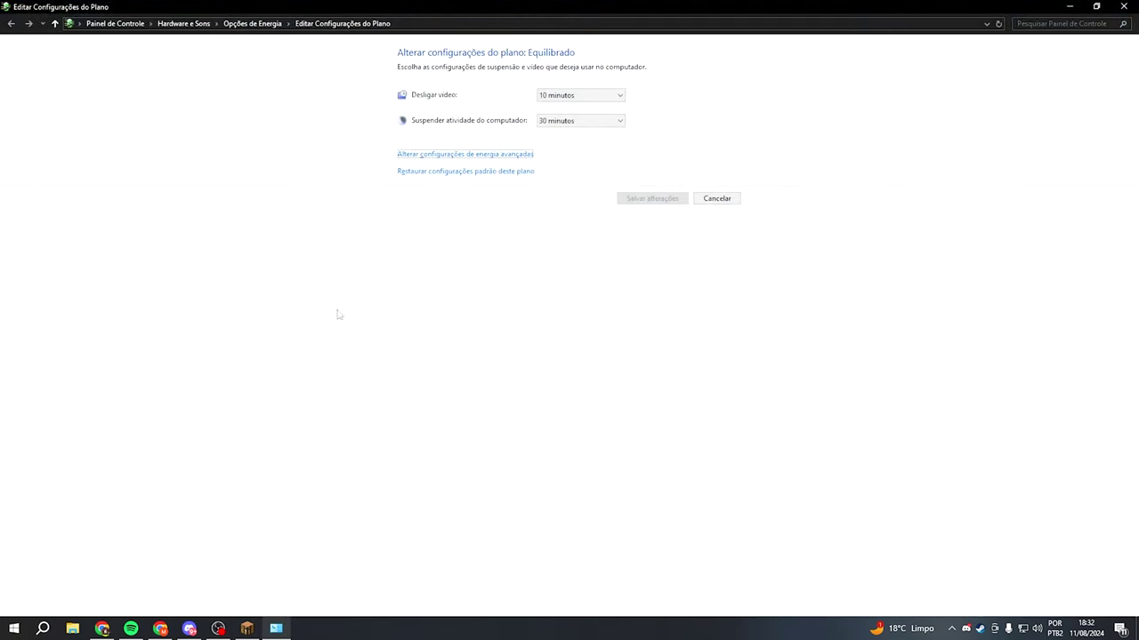
click(475, 156)
click(269, 42)
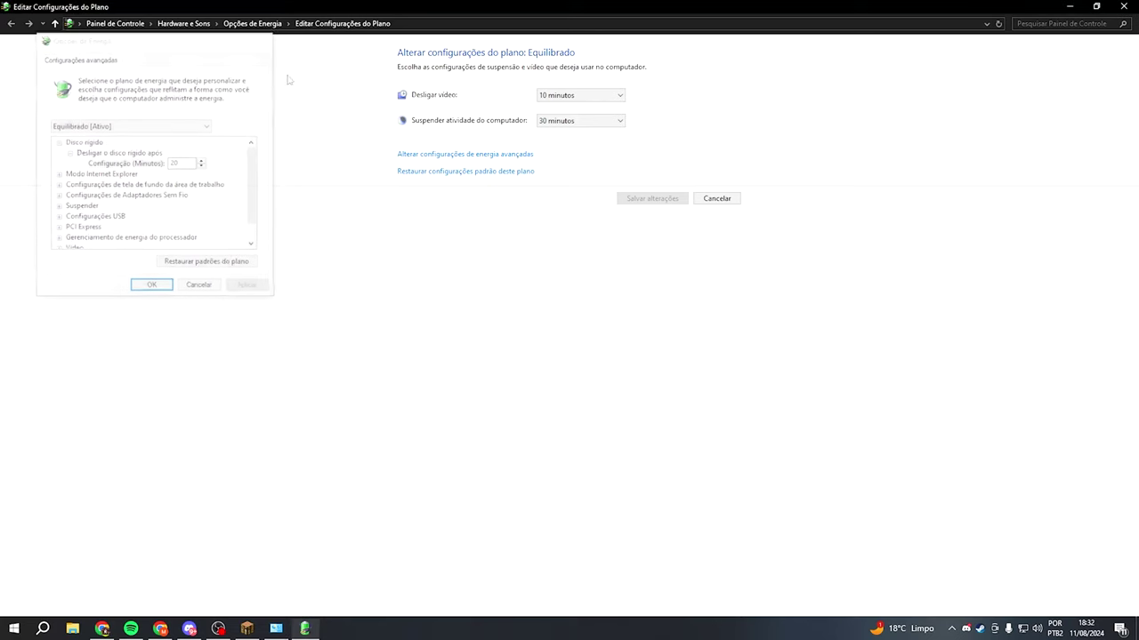
- Show the additional plans in Opções de Energia, select Desempenho Máximo, and close the window
click(242, 24)
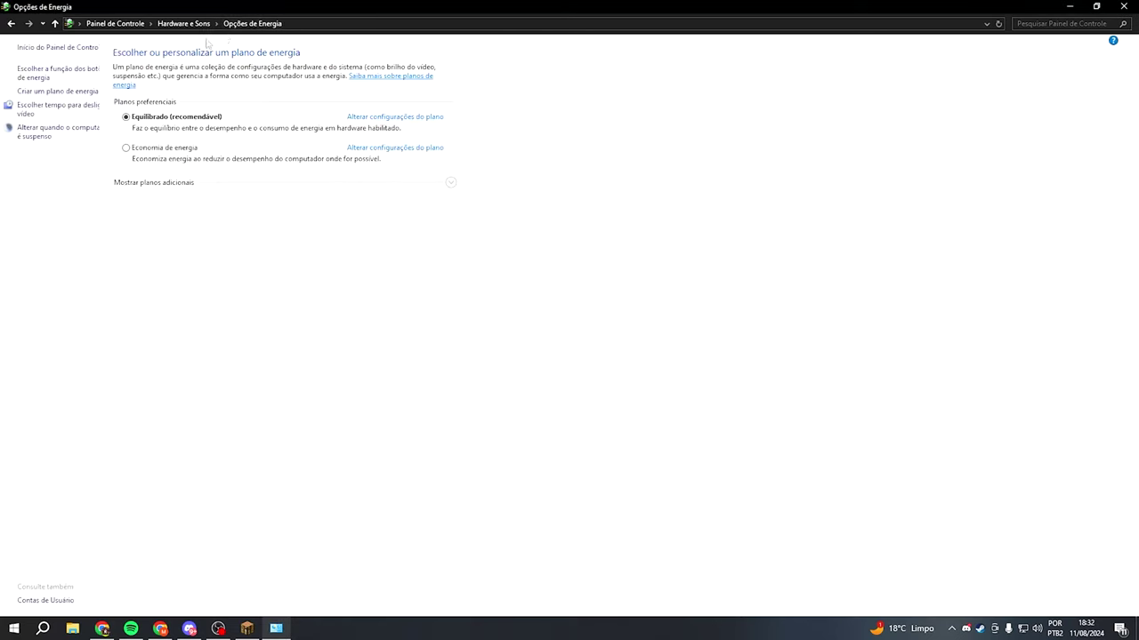
click(191, 181)
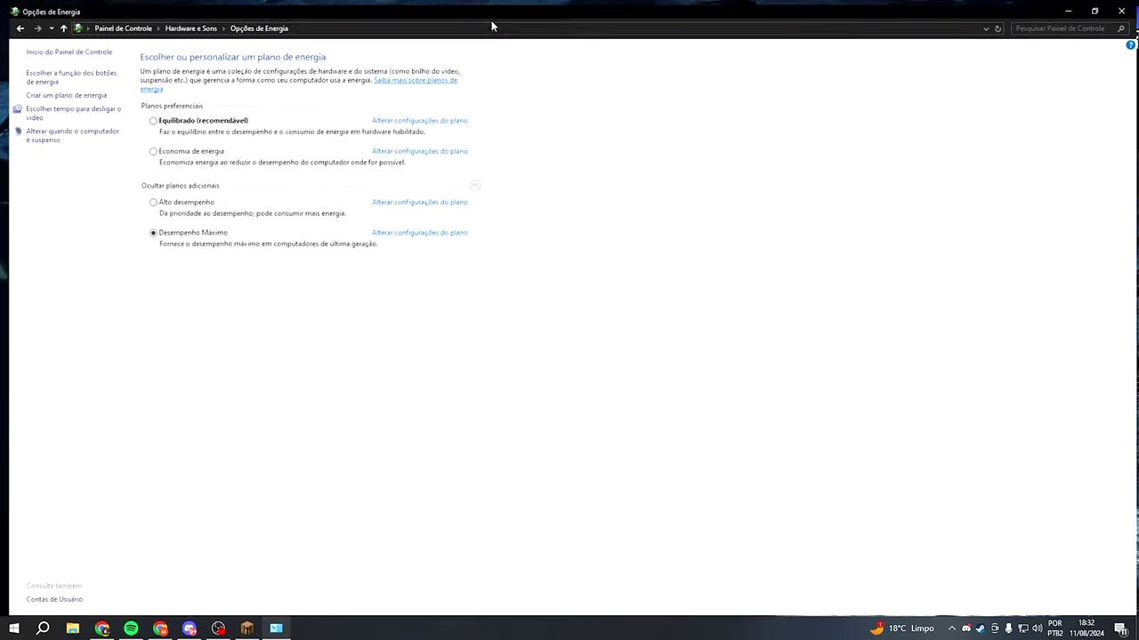
click(1124, 6)
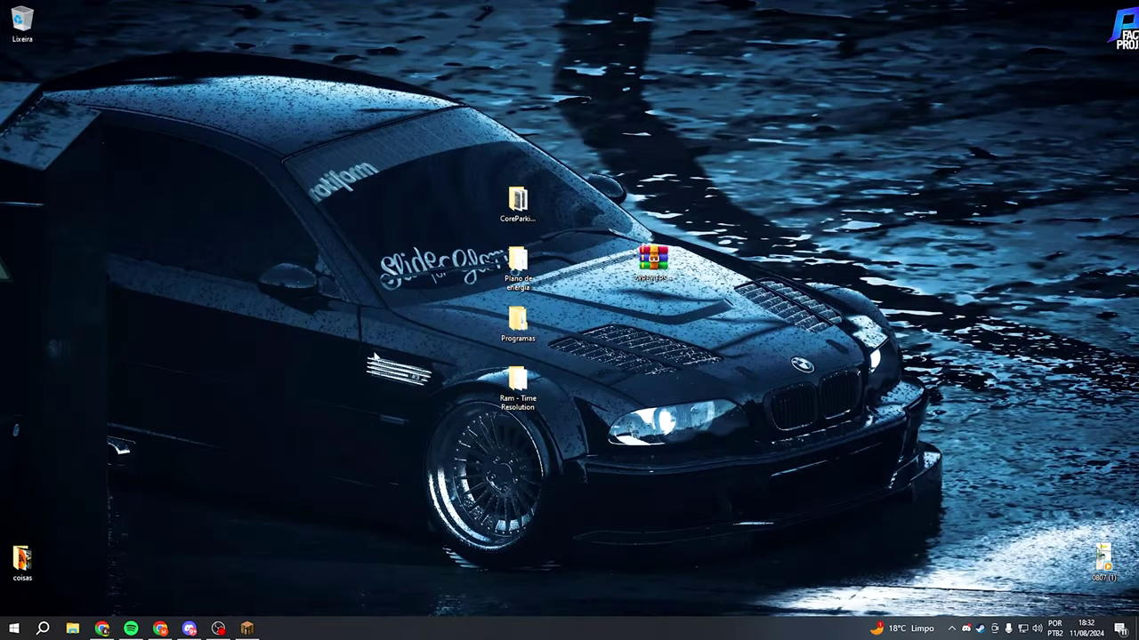
right_click(224, 171)
click(254, 206)
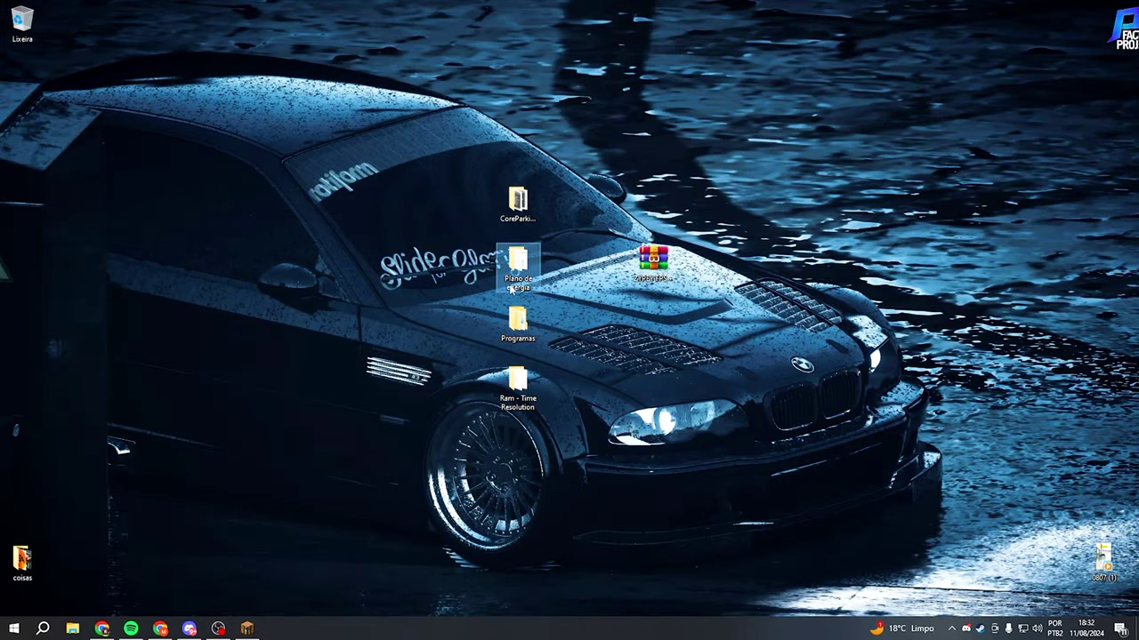
double_click(518, 265)
click(800, 89)
- Open CoreParkingManager from its folder, apply core parking at 100%, confirm, and close the program
double_click(516, 200)
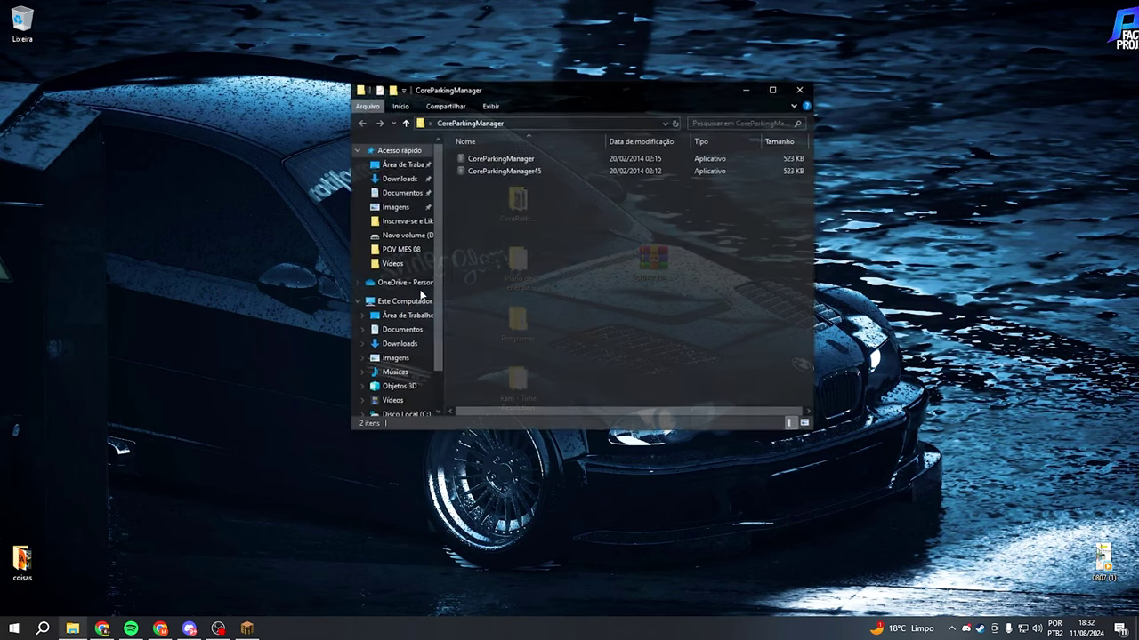
click(502, 171)
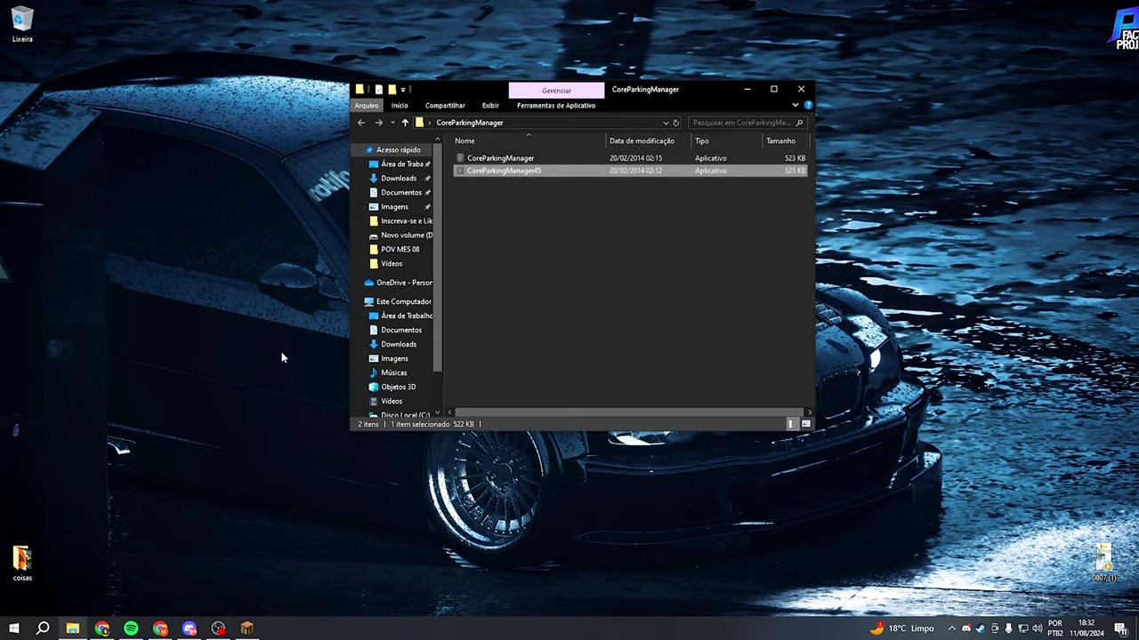
double_click(533, 159)
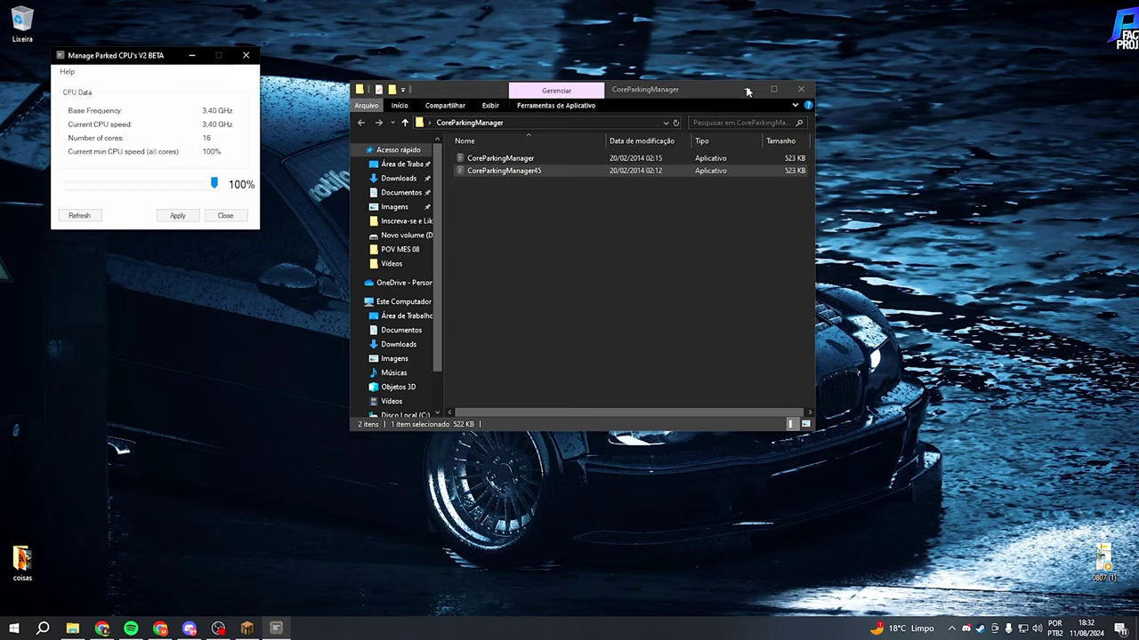
click(803, 89)
click(178, 215)
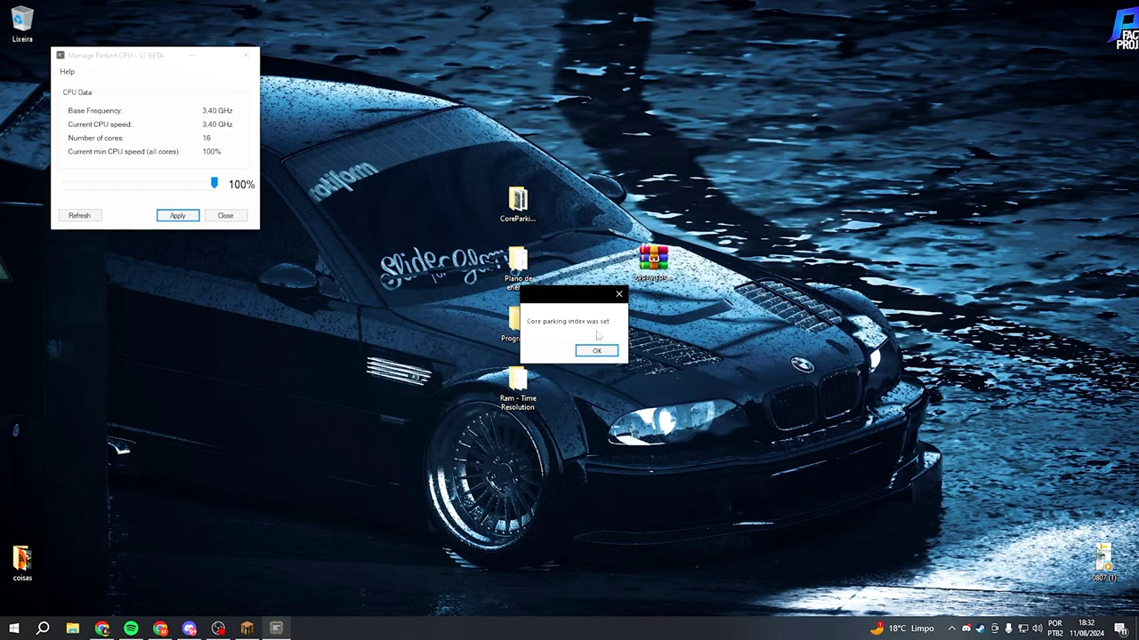
click(597, 349)
click(245, 55)
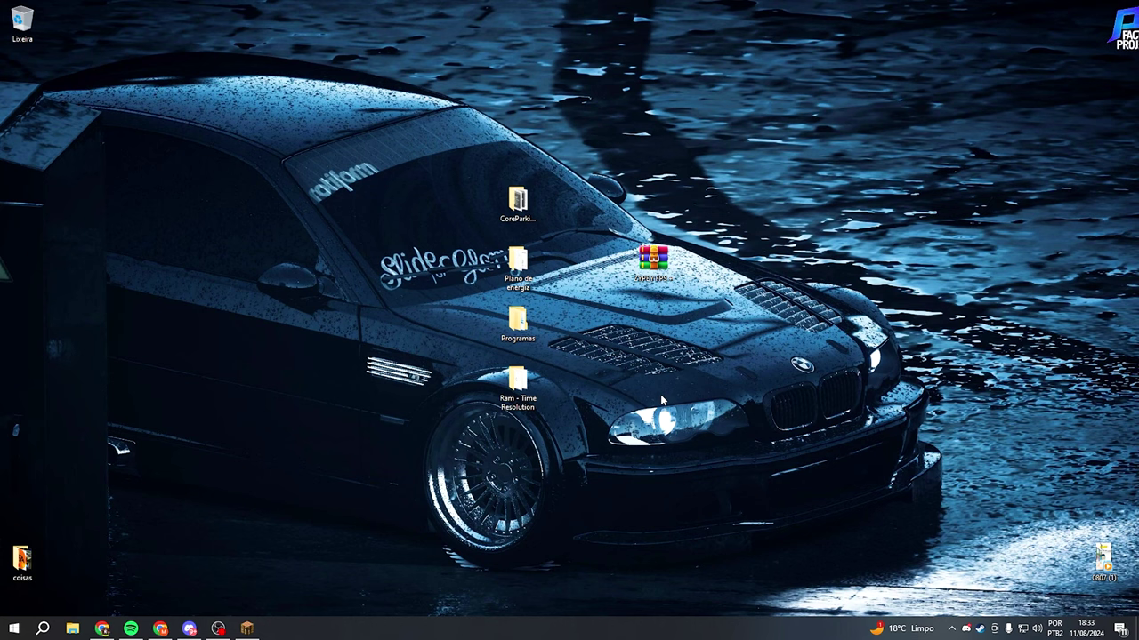
- Install Quick CPU x64 from QuickCpuSetup-3.3.4.0-x64 in the Programas folder, accepting the license agreement, and close the folder
double_click(518, 322)
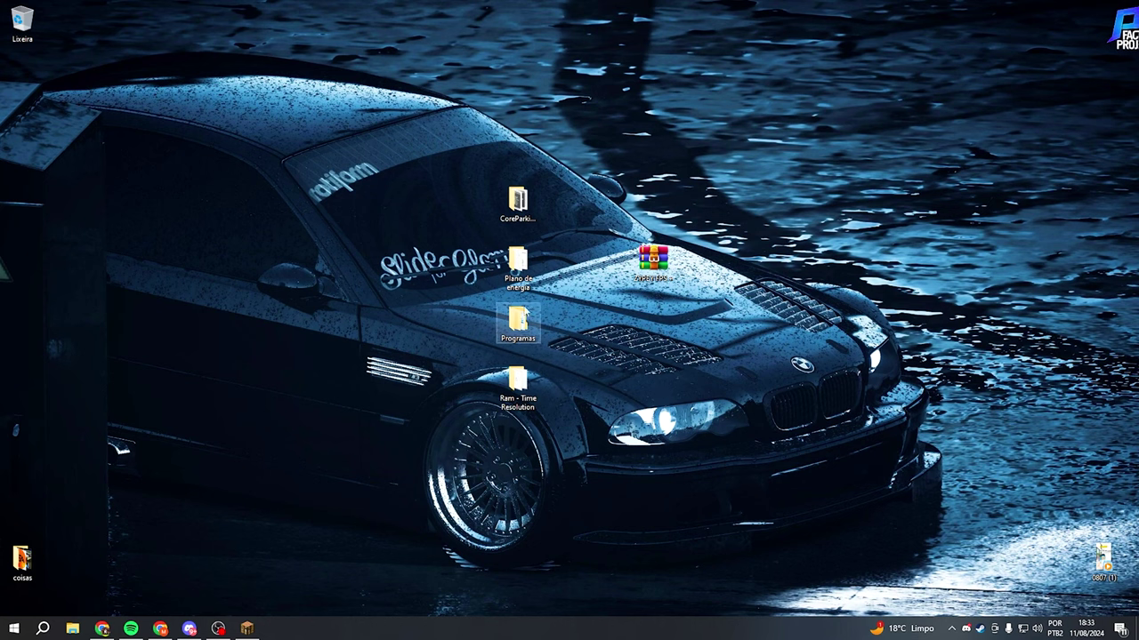
double_click(491, 160)
double_click(494, 160)
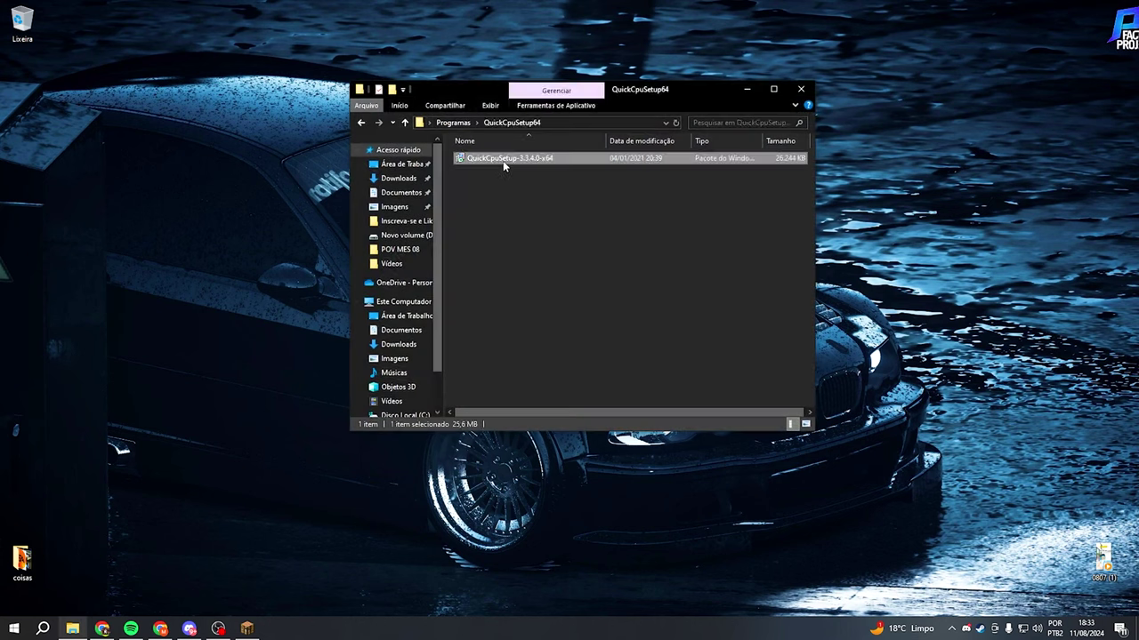
click(631, 407)
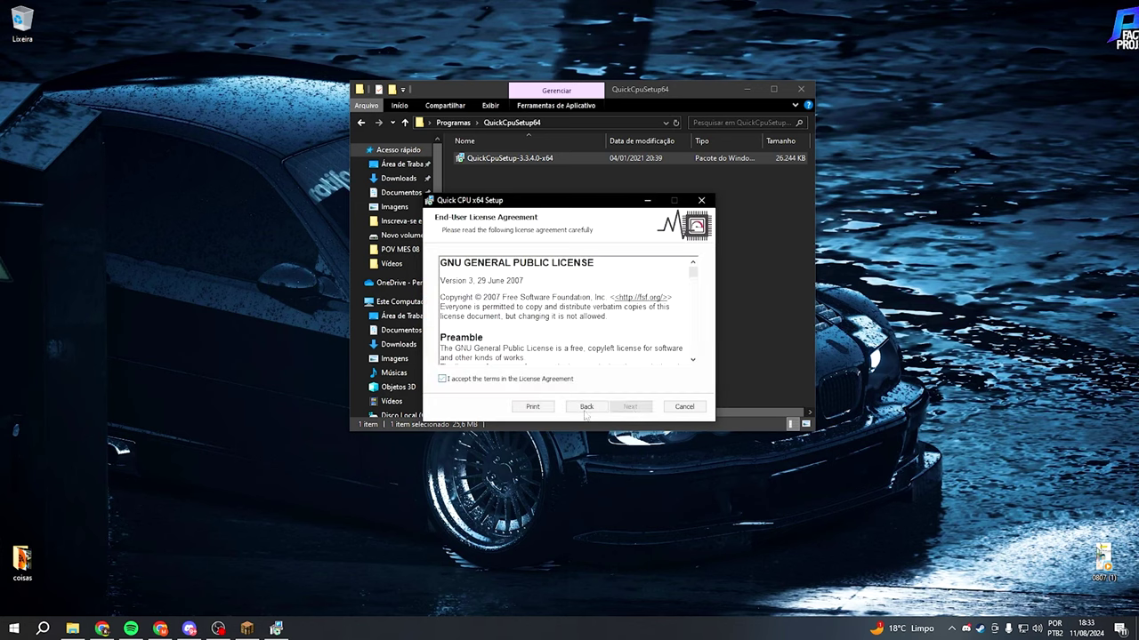
click(630, 407)
click(630, 406)
click(630, 407)
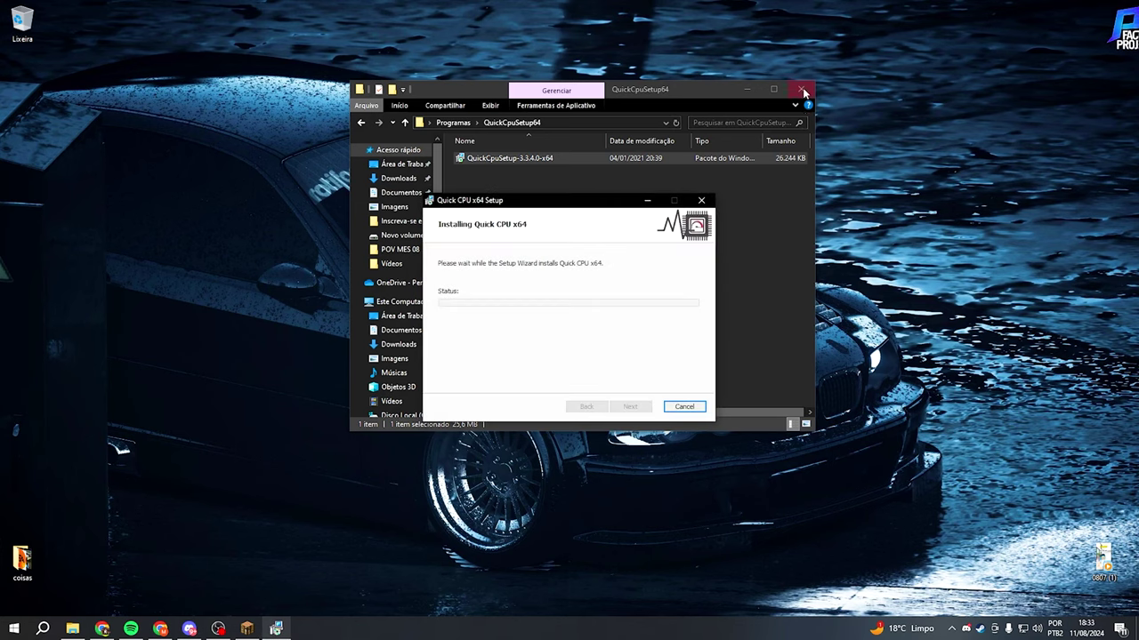
click(803, 91)
mouse_move(552, 201)
mouse_down()
mouse_move(492, 227)
mouse_move(554, 189)
mouse_up()
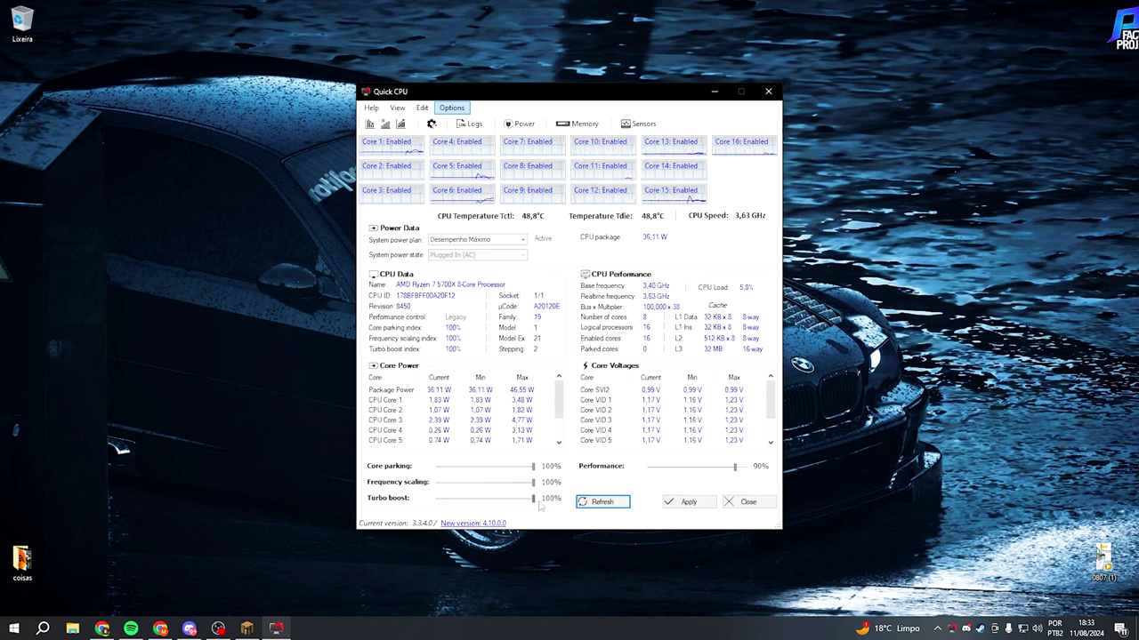
- Set Performance to 100% in Quick CPU, apply the CPU settings, and look through the core power readings
click(688, 502)
click(623, 338)
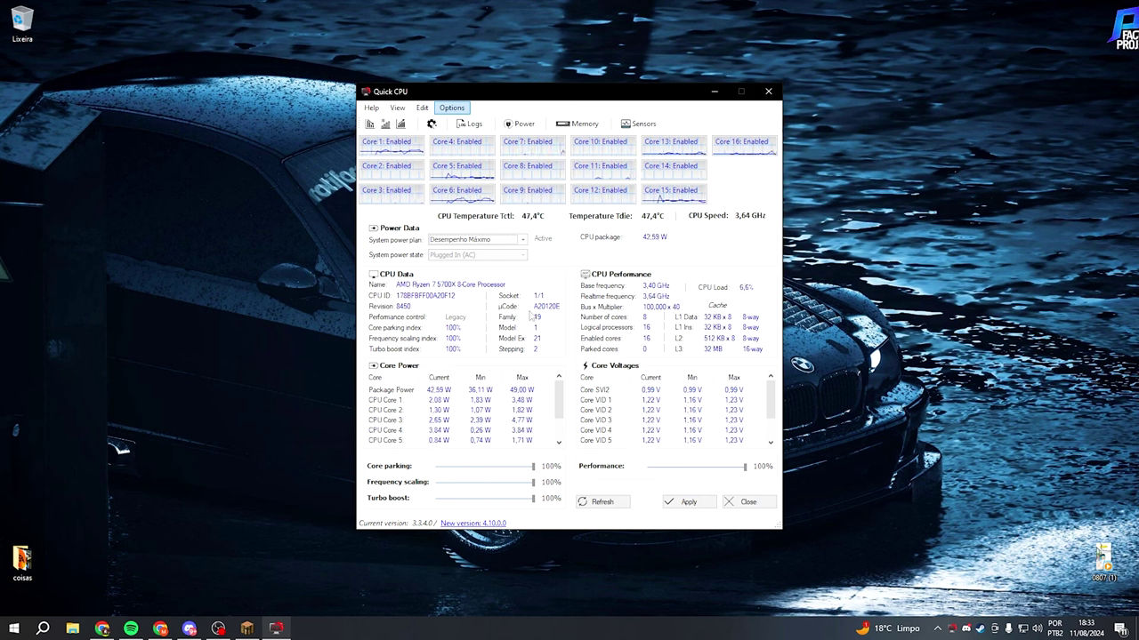
scroll(529, 399, down, 1)
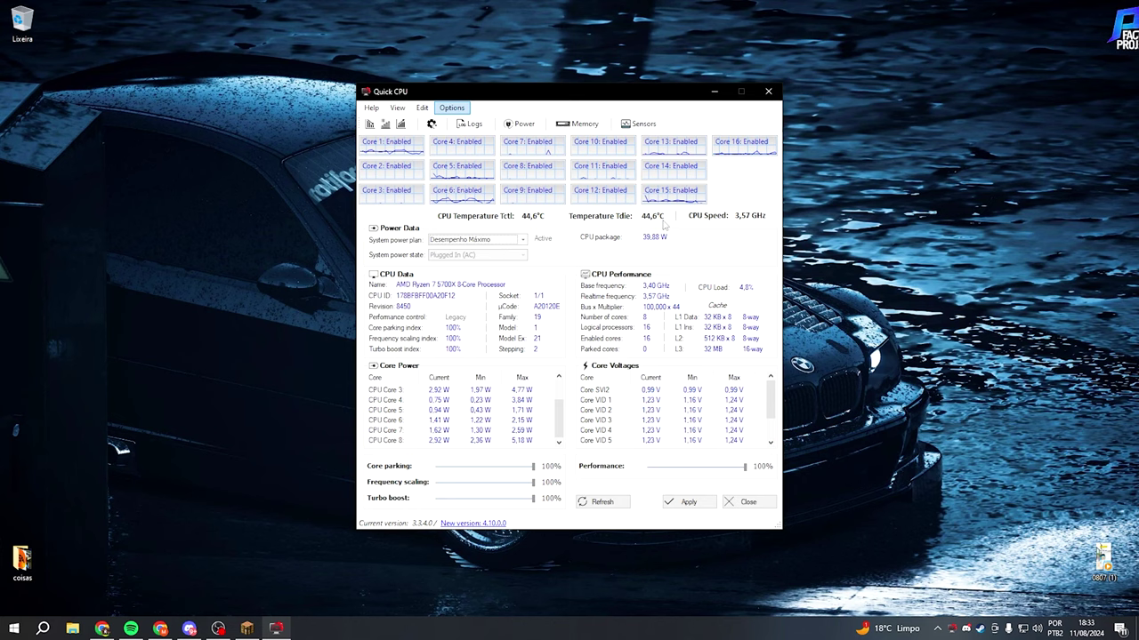
- Check the available system power plans in Quick CPU and close the program
click(487, 239)
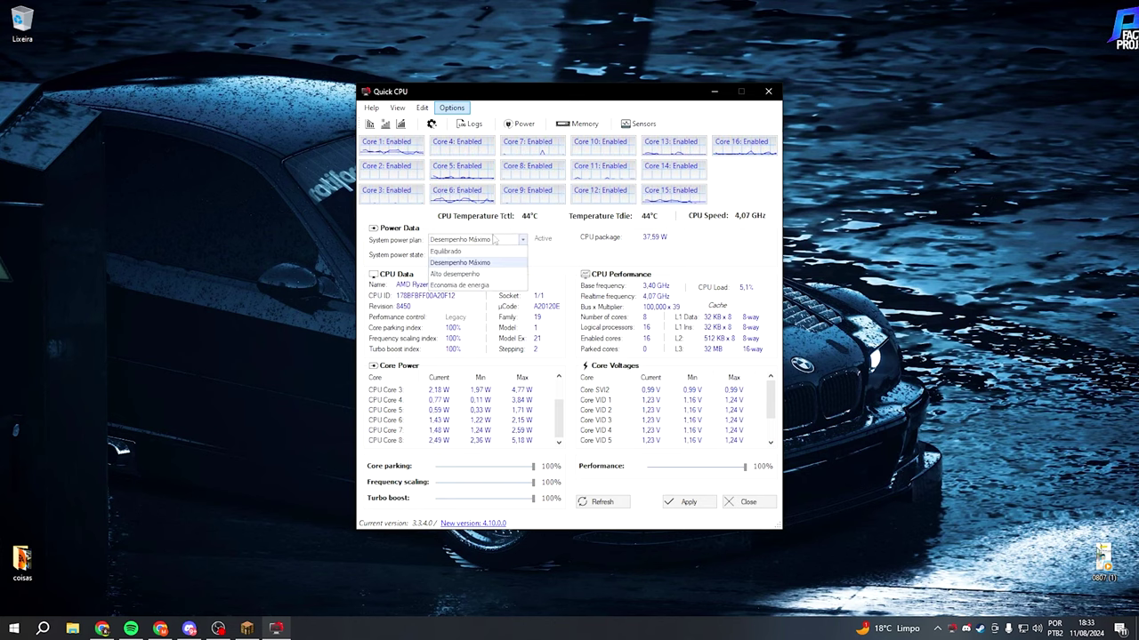
click(768, 92)
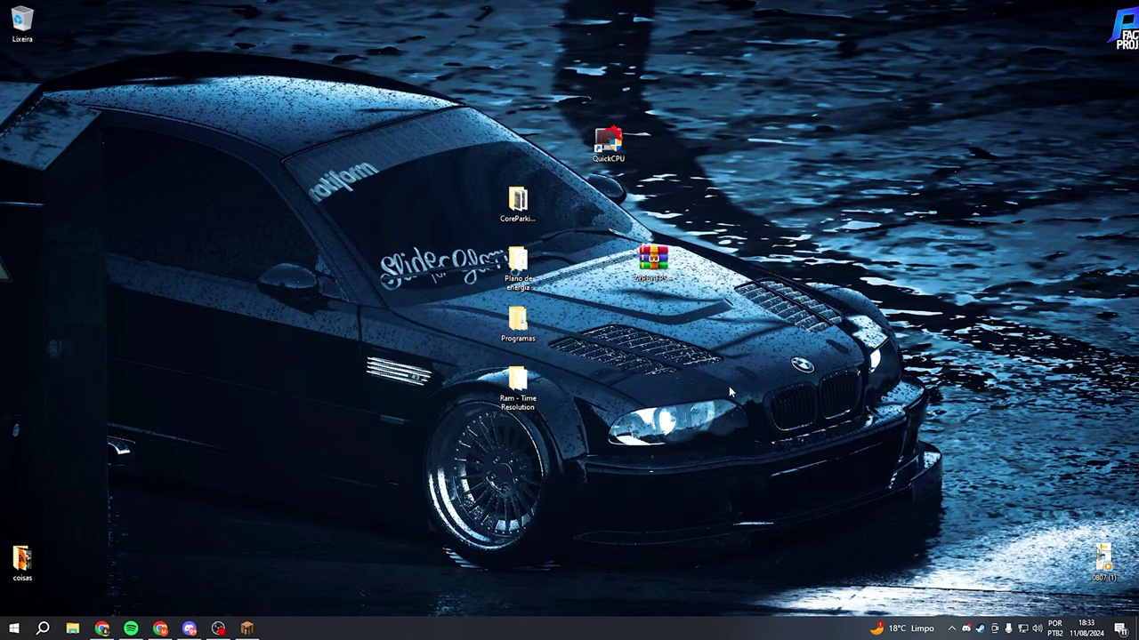
drag(728, 386, 763, 259)
- Switch to Minecraft and move around the MUSH lobby, changing hotbar slots, to check the FPS counter
click(247, 628)
click(607, 175)
key(ctrl+w)
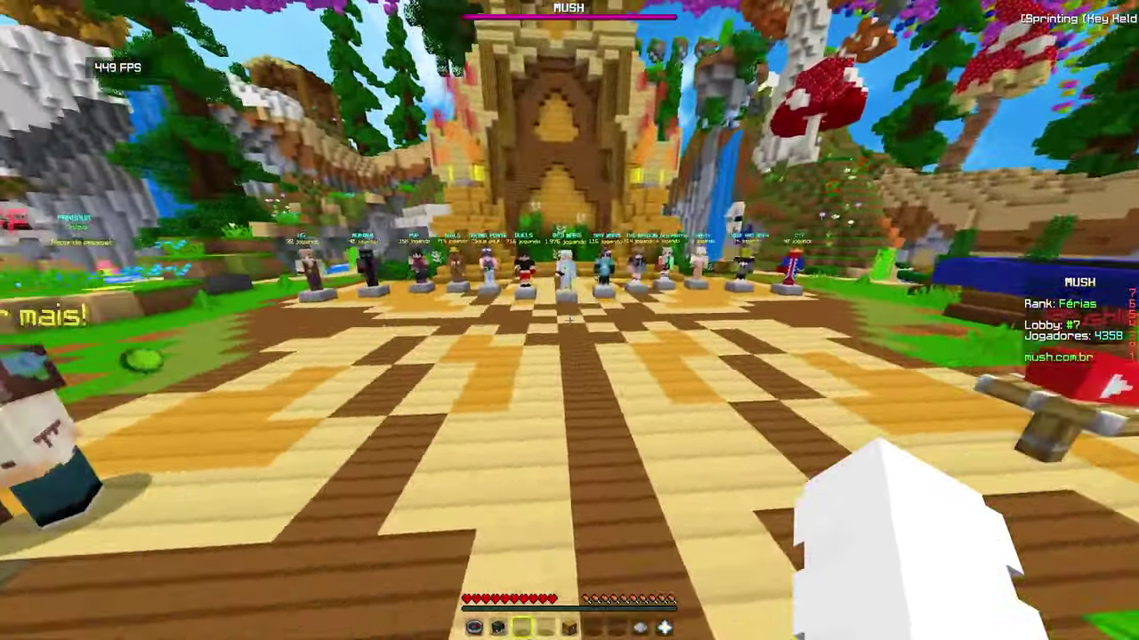
key(1)
scroll(570, 320, down, 4)
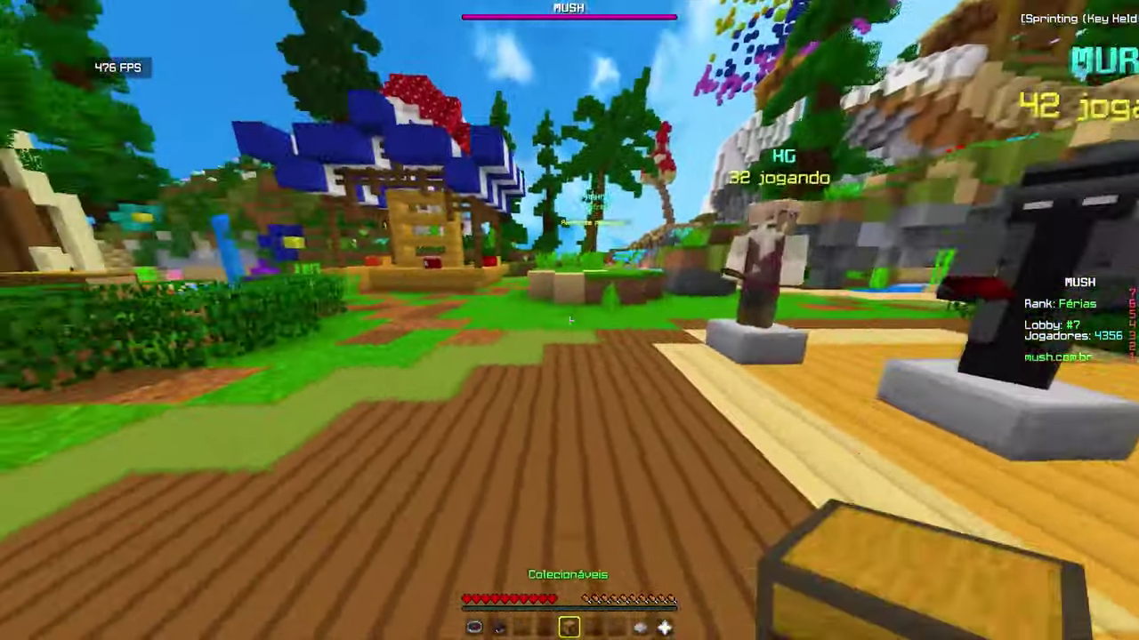
scroll(570, 320, up, 4)
right_click(570, 321)
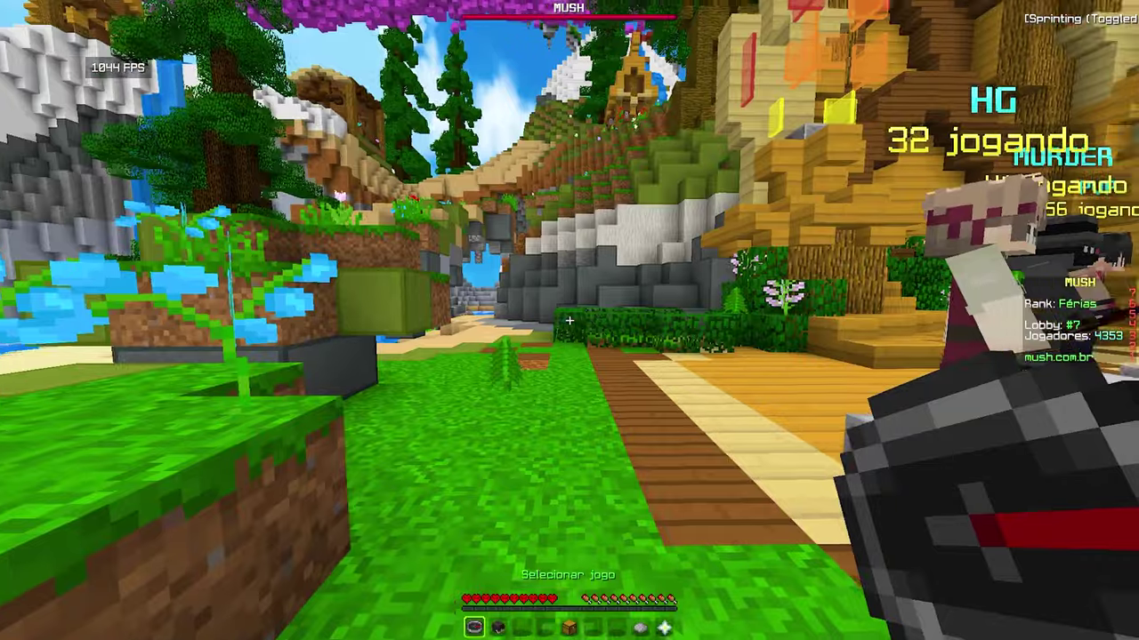
key(3)
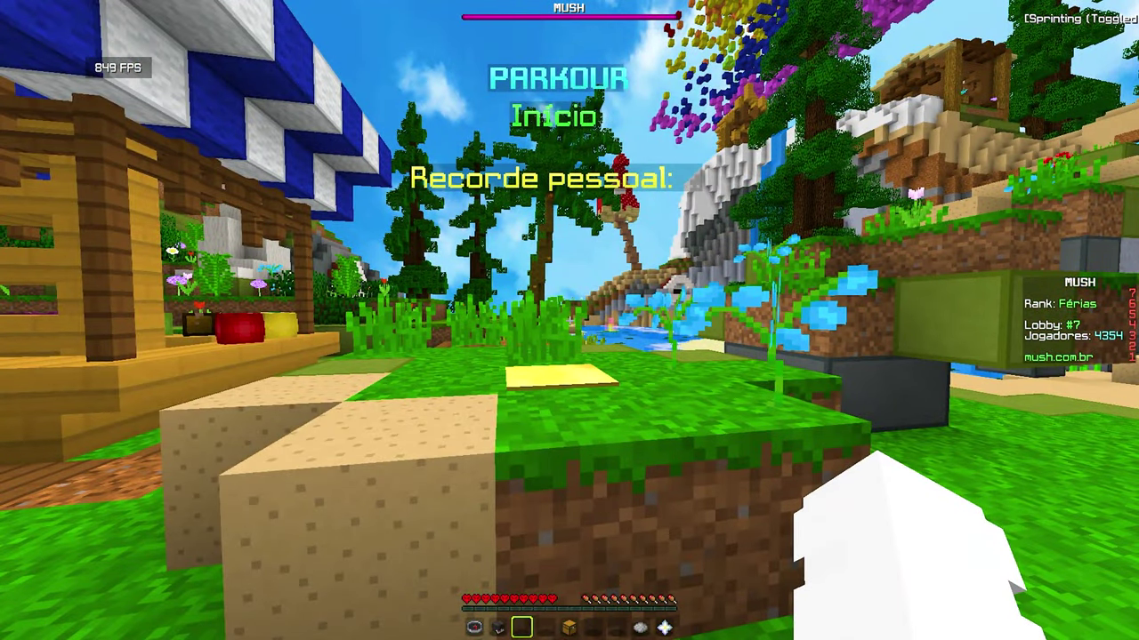
click(569, 320)
key(w)
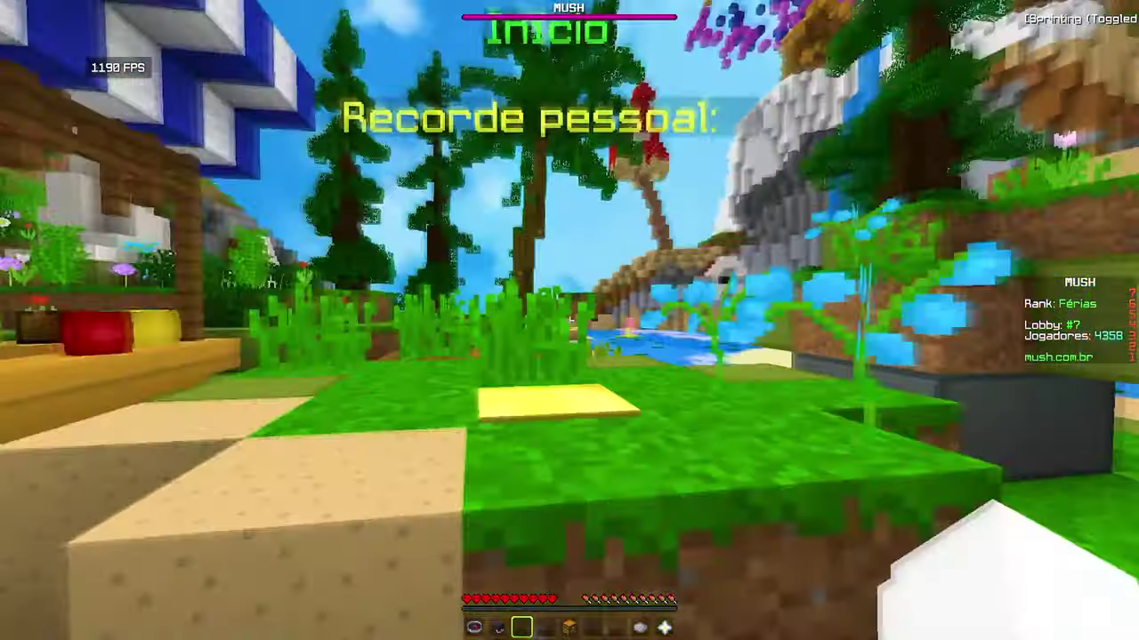
- Cycle the camera perspectives in the lobby to view the character from the front, and hide the game HUD
key(ctrl)
key(F5)
key(F5)
key(F5)
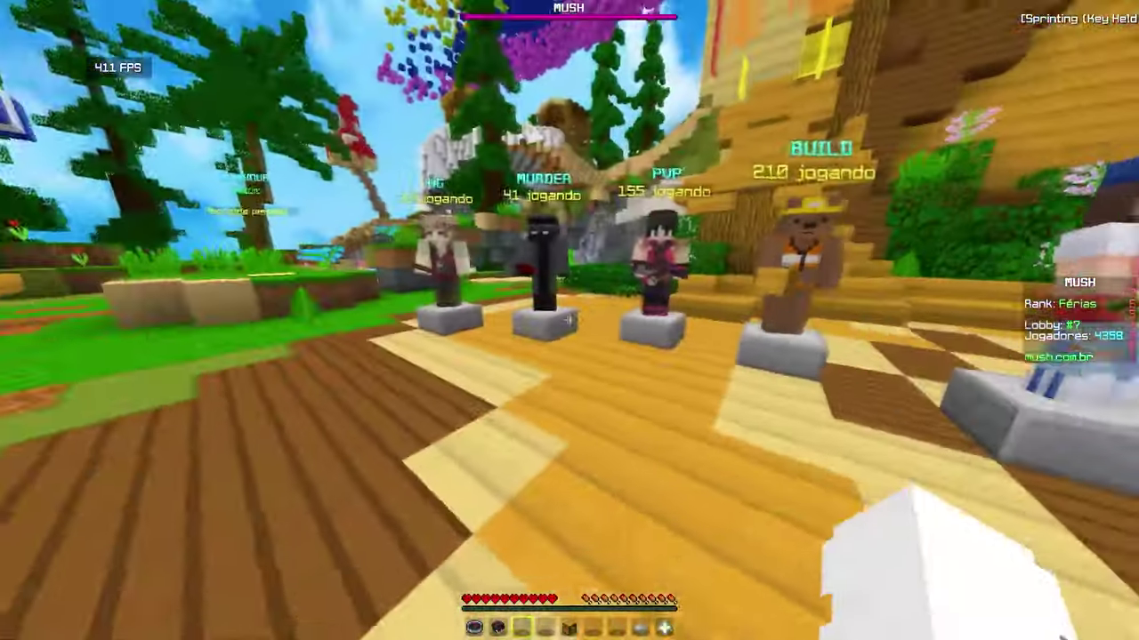
key(F5)
key(F5)
key(F1)
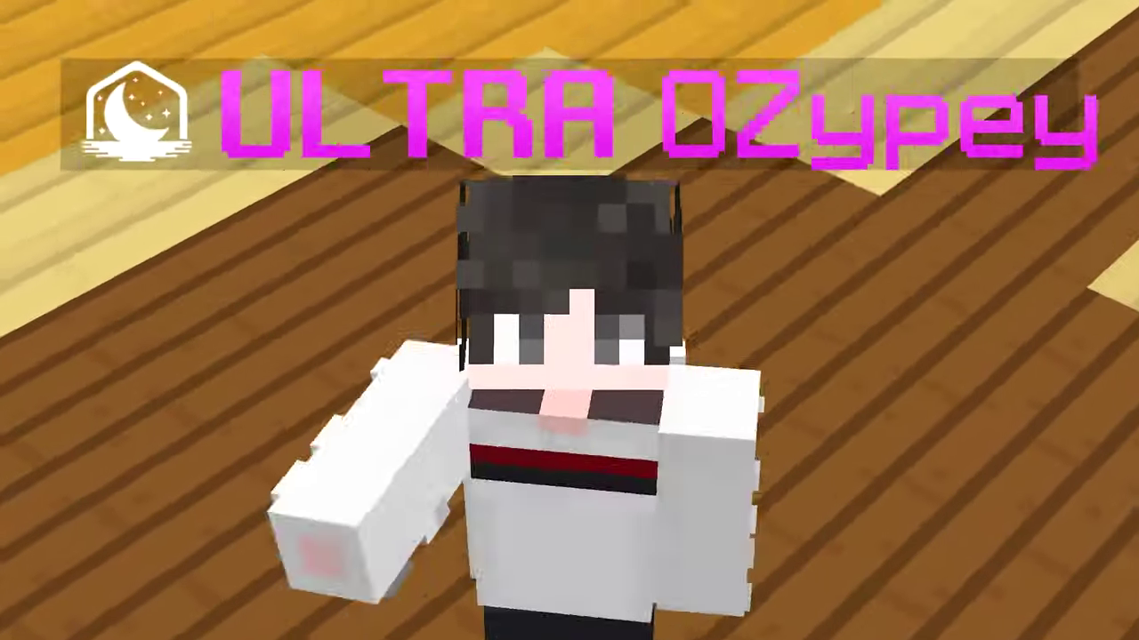